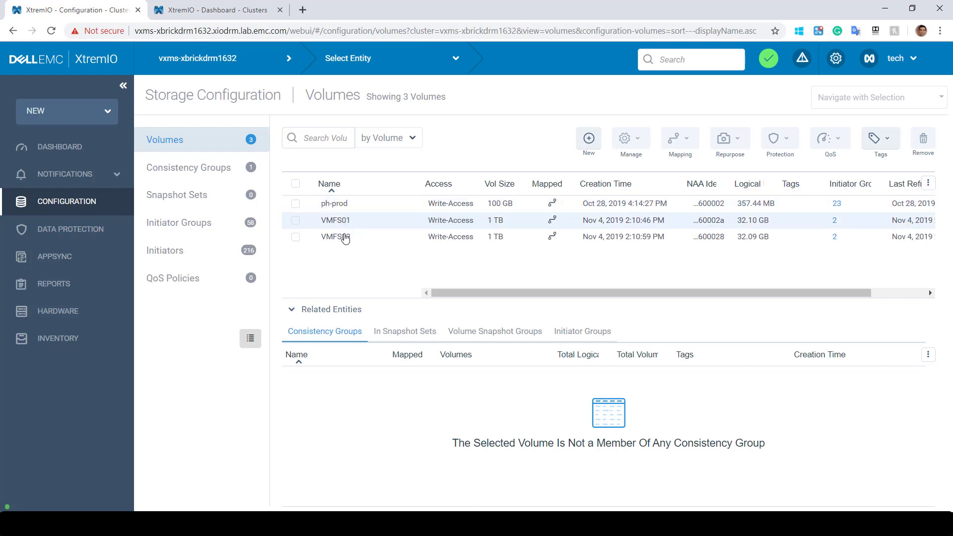
- Examine the consistency groups on cluster vxms-xbrickdrm1632 and the volumes on cluster vxms-xbrickdrm1633
{"action": "left_click", "coordinate": [181, 172]}
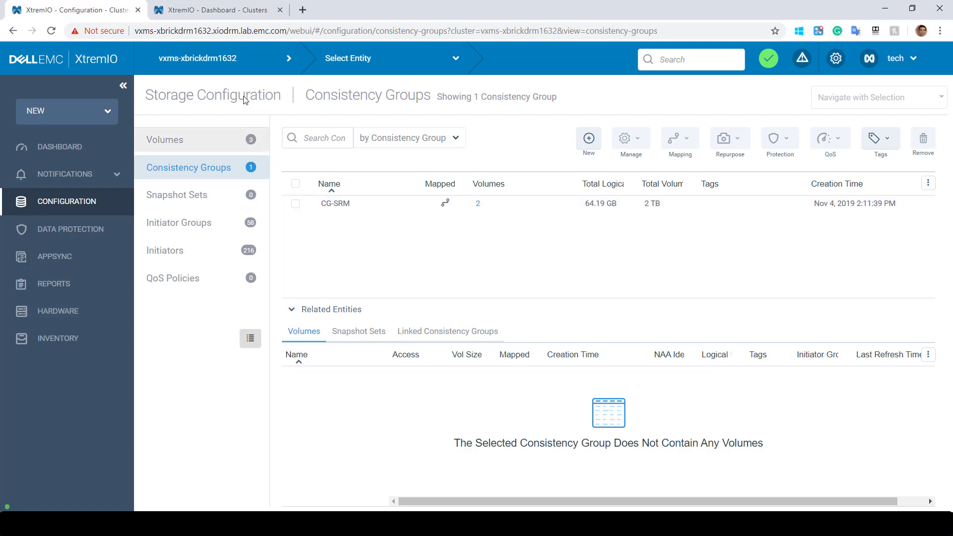
{"action": "left_click", "coordinate": [219, 16]}
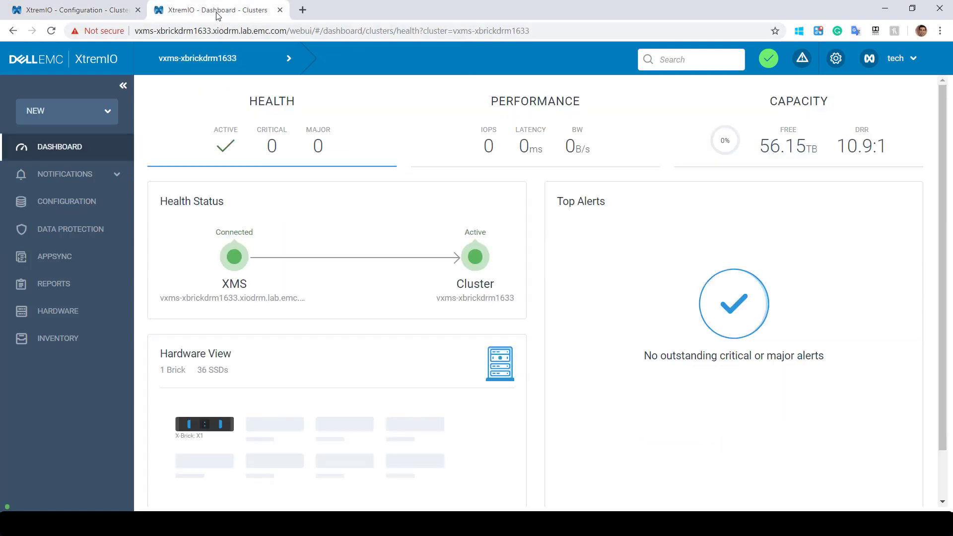
{"action": "left_click", "coordinate": [72, 208]}
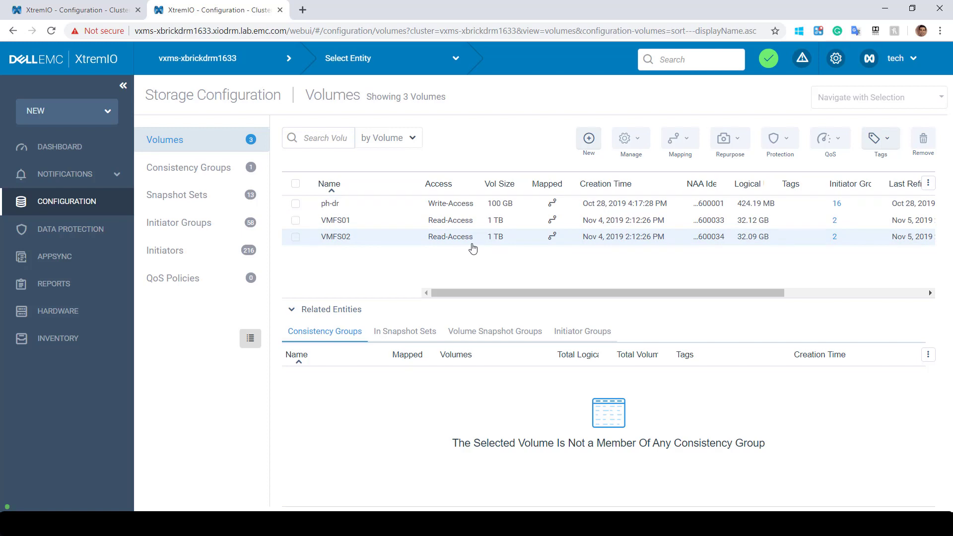
- Examine the details of remote data protection session Session001 on cluster vxms-xbrickdrm1633
{"action": "left_click", "coordinate": [58, 235]}
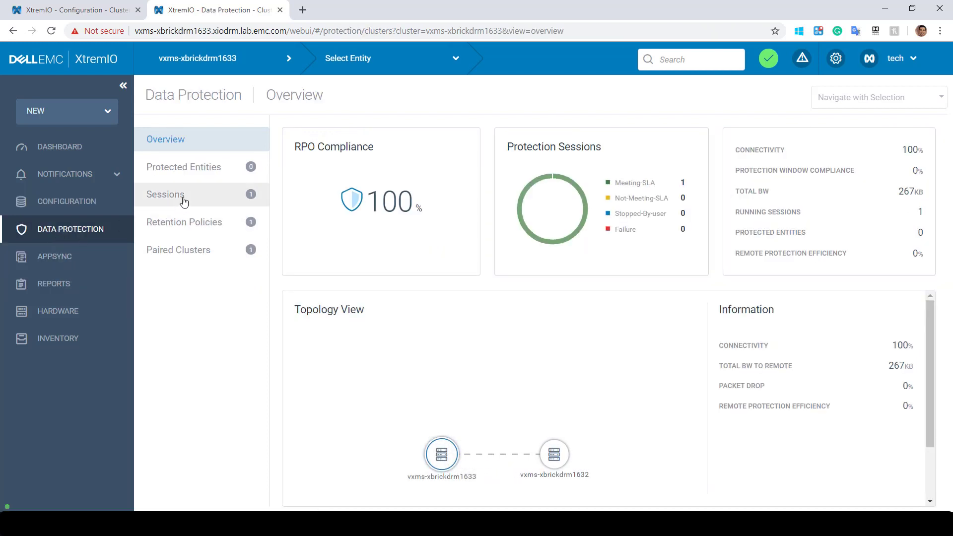
{"action": "left_click", "coordinate": [183, 200]}
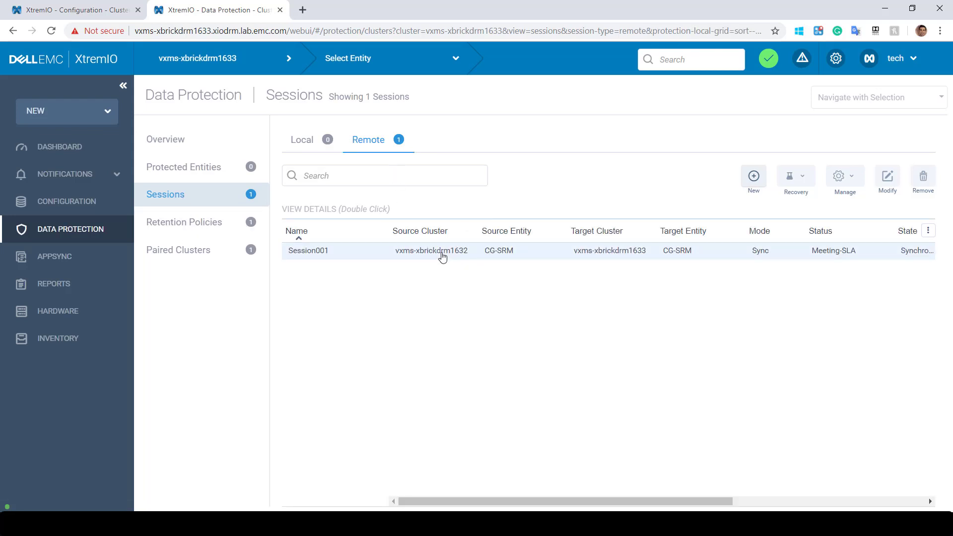
{"action": "double_click", "coordinate": [442, 255]}
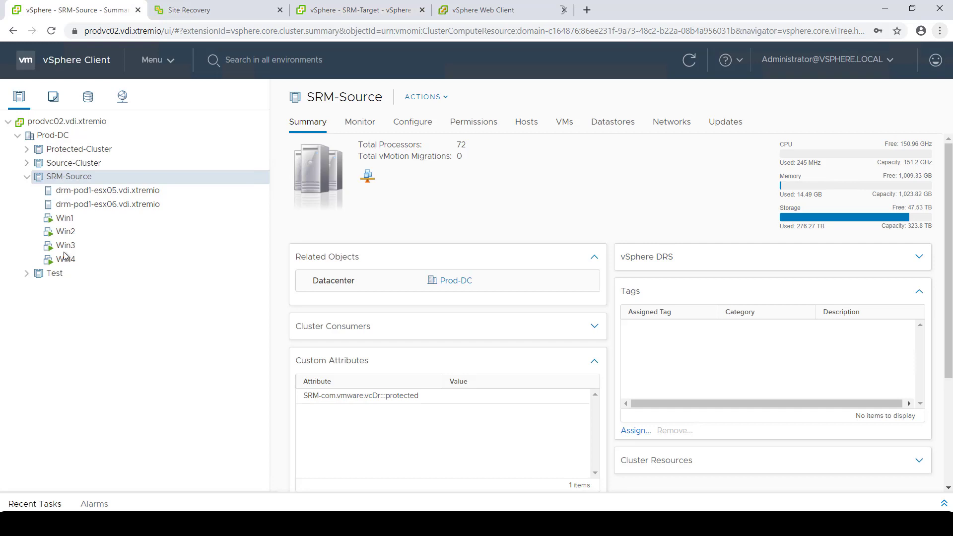
- In the vSphere Client, check the datastores of source host drm-pod1-esx05 and the inventory of the SRM-Target cluster
{"action": "left_click", "coordinate": [80, 193]}
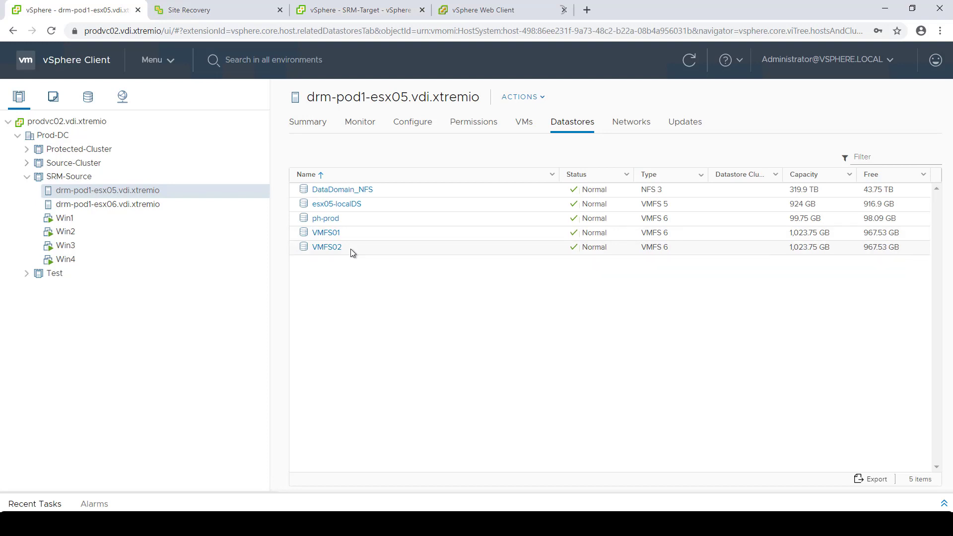
{"action": "left_click", "coordinate": [351, 9]}
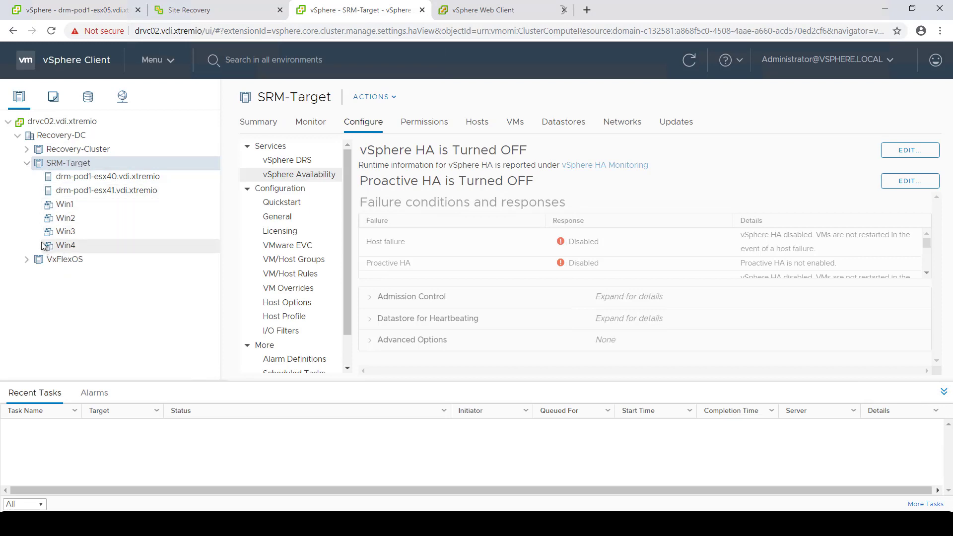
- Switch to Site Recovery, widen the navigation pane and check the storage replication adapters of both vCenter sites
{"action": "left_click", "coordinate": [171, 16]}
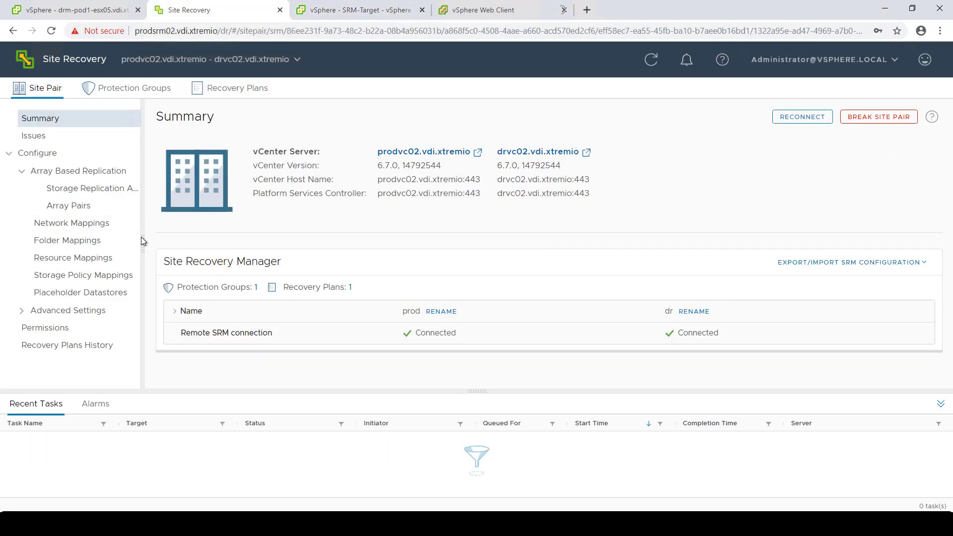
{"action": "left_click_drag", "start_coordinate": [142, 239], "coordinate": [205, 243]}
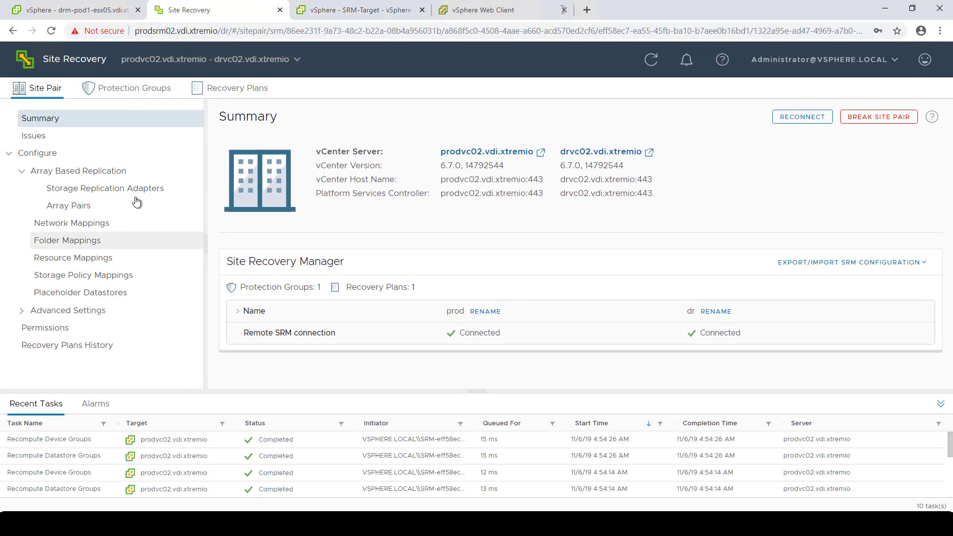
{"action": "left_click", "coordinate": [111, 189]}
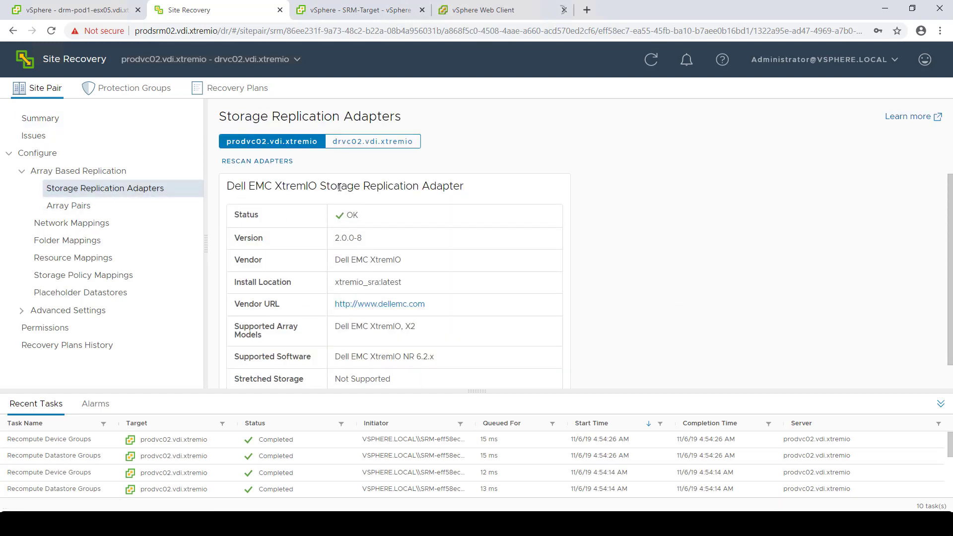
{"action": "left_click", "coordinate": [345, 148]}
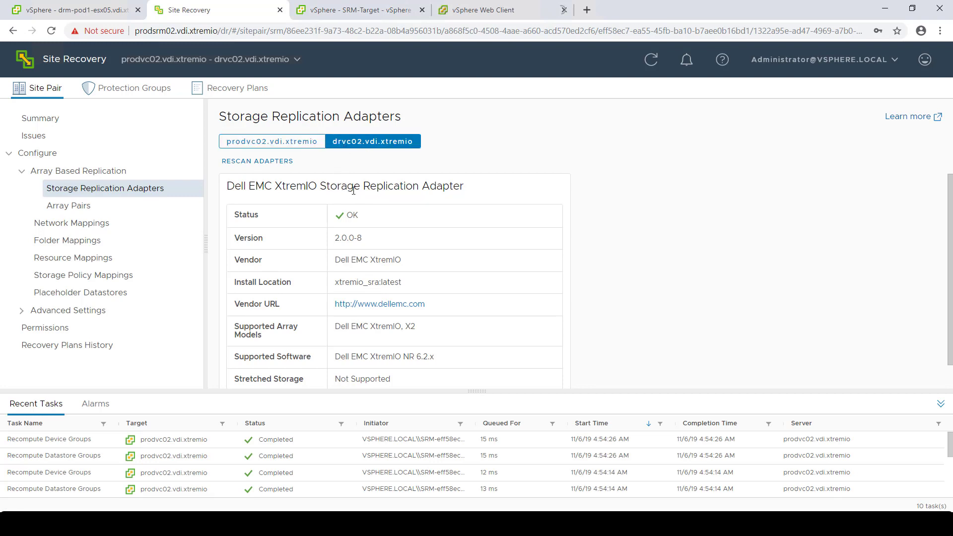
- Examine the devices of the XtremIO array pair and the placeholder datastores of both sites
{"action": "left_click", "coordinate": [86, 208]}
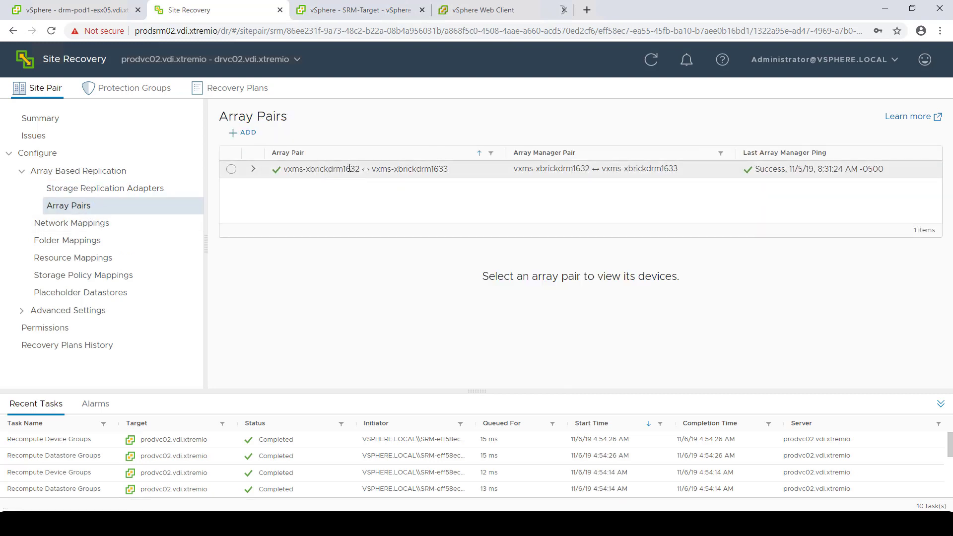
{"action": "left_click", "coordinate": [349, 168]}
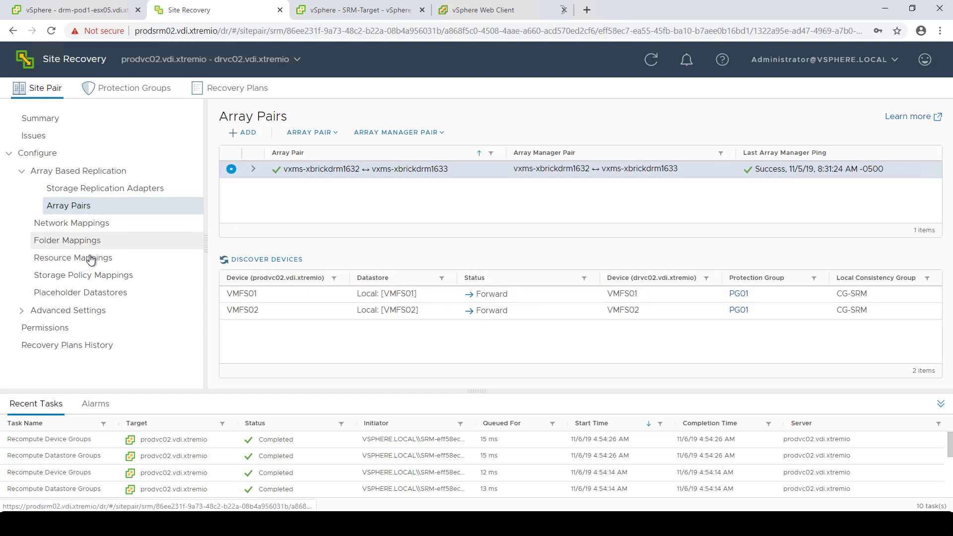
{"action": "left_click", "coordinate": [92, 296]}
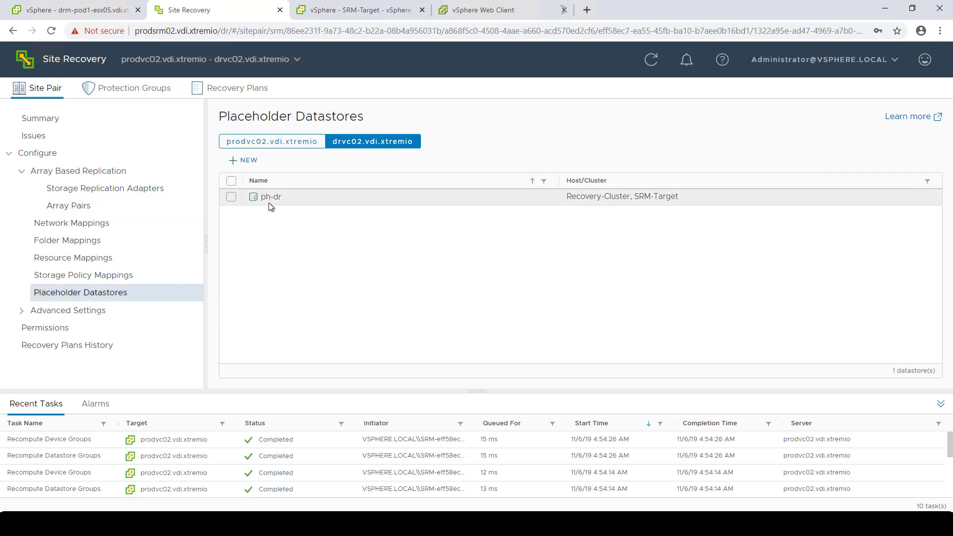
{"action": "left_click", "coordinate": [263, 143]}
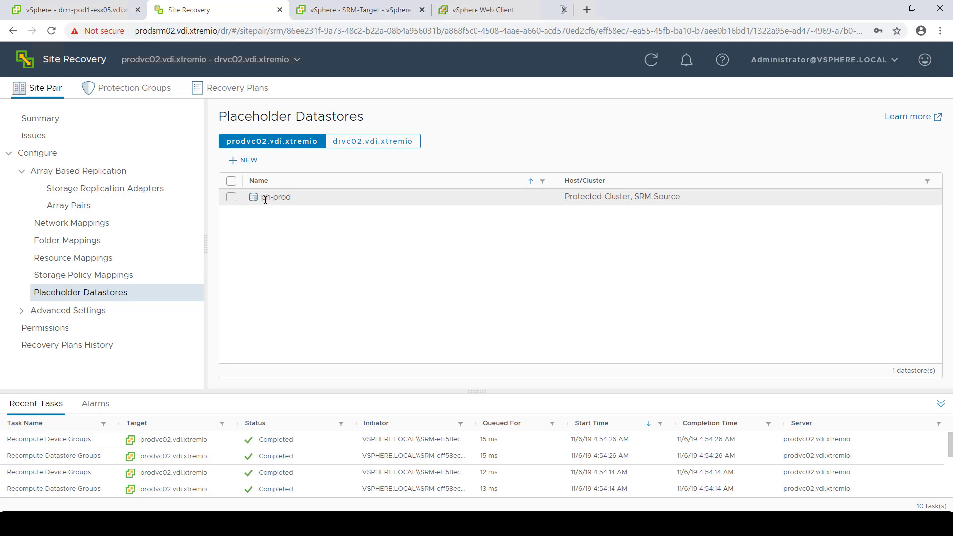
- Review protection group PG01, including its datastore group and protected virtual machines
{"action": "left_click", "coordinate": [139, 92]}
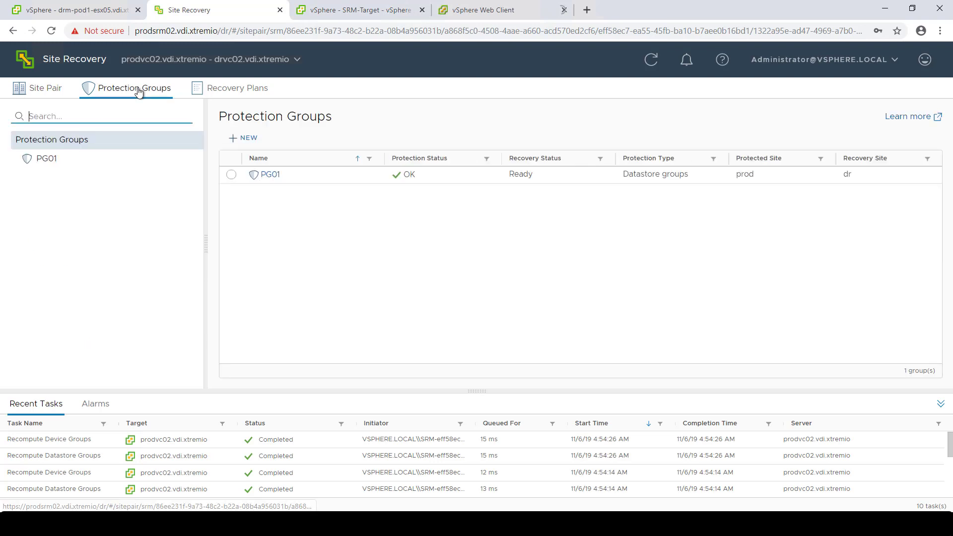
{"action": "left_click", "coordinate": [270, 174]}
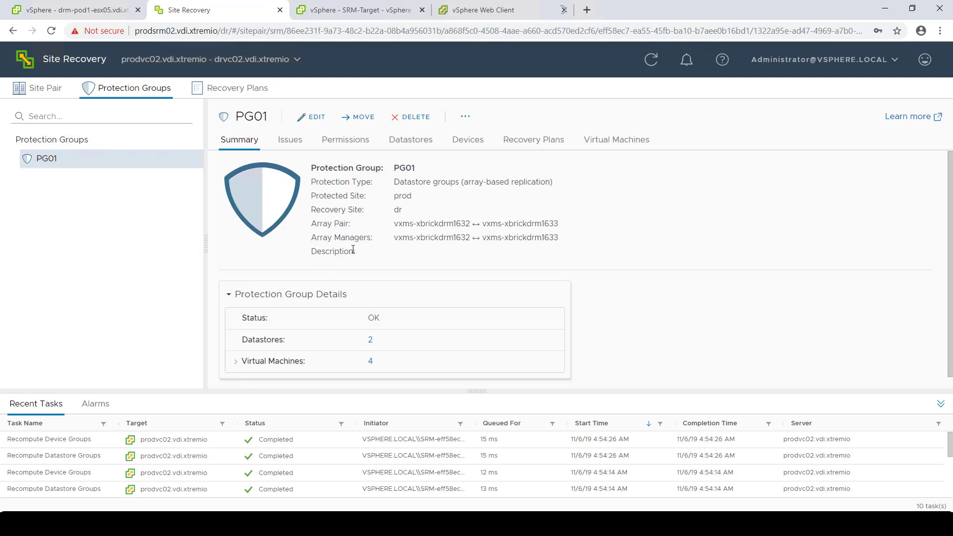
{"action": "left_click", "coordinate": [400, 143]}
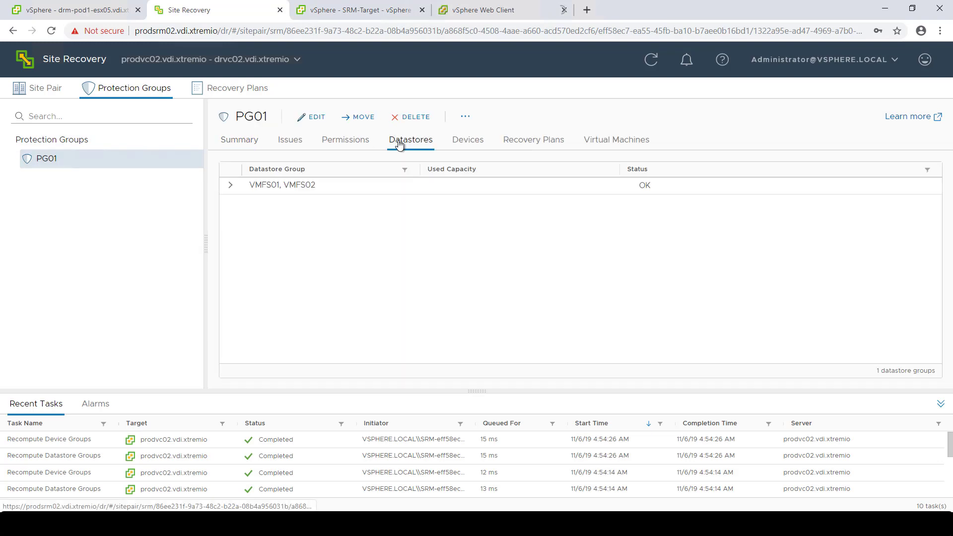
{"action": "left_click", "coordinate": [232, 188]}
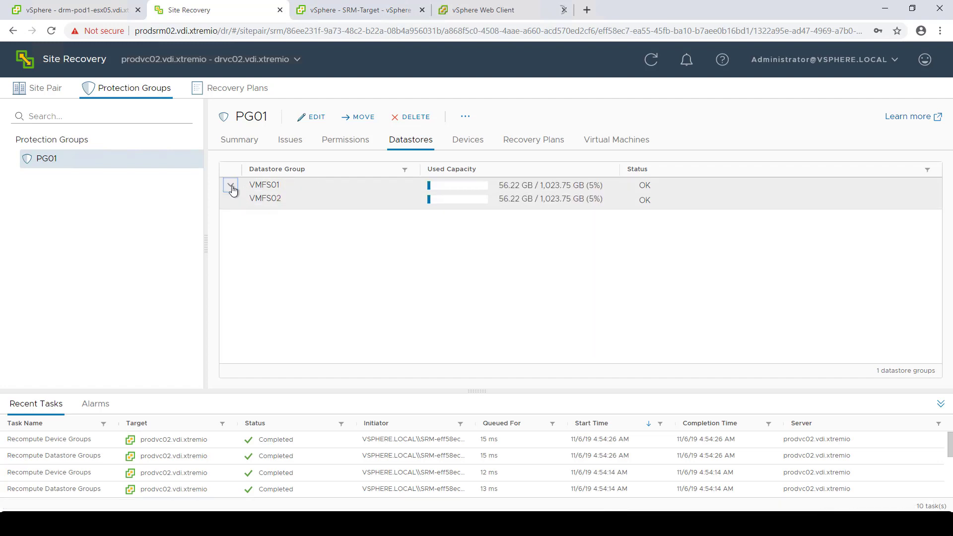
{"action": "left_click", "coordinate": [606, 144]}
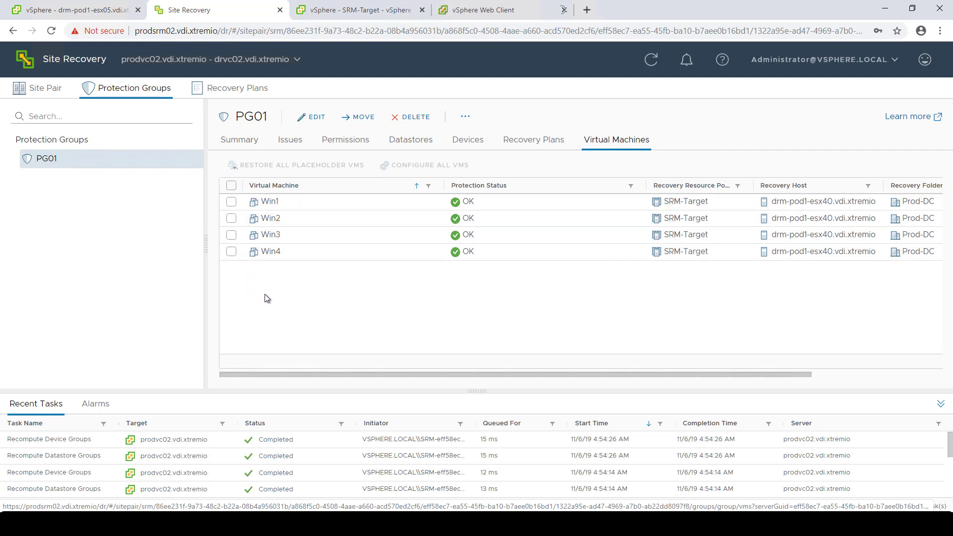
- Review recovery plan RP01's protection groups, virtual machines and recovery run options without starting the recovery
{"action": "left_click", "coordinate": [221, 90]}
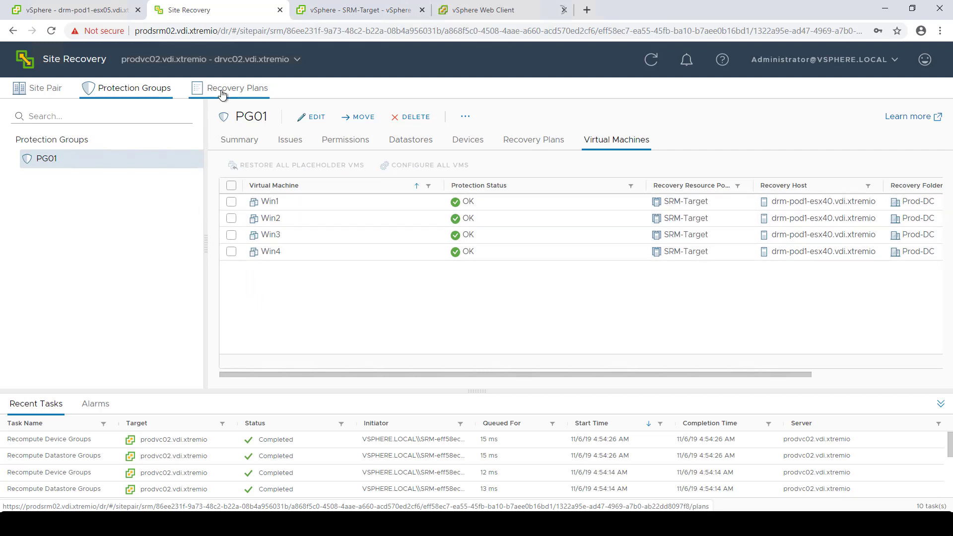
{"action": "left_click", "coordinate": [269, 174]}
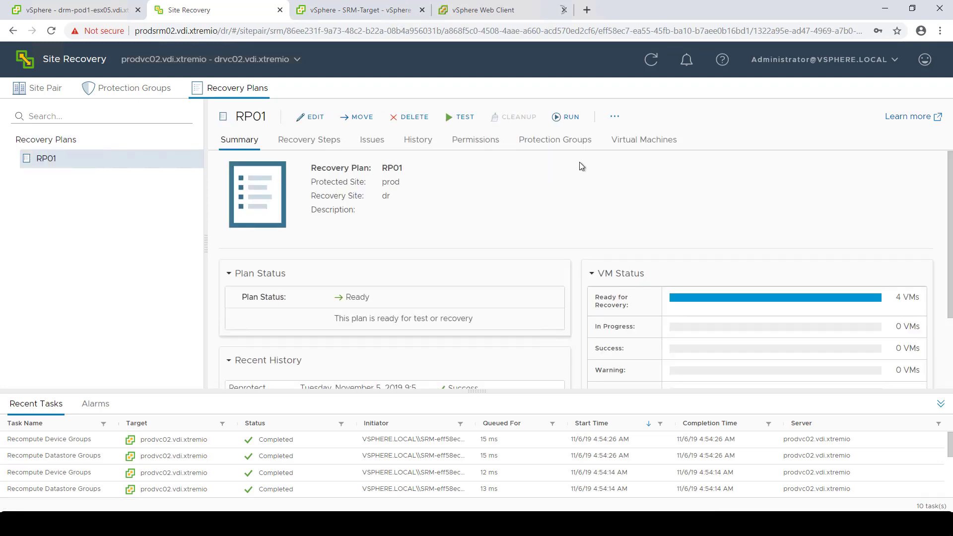
{"action": "left_click", "coordinate": [576, 145]}
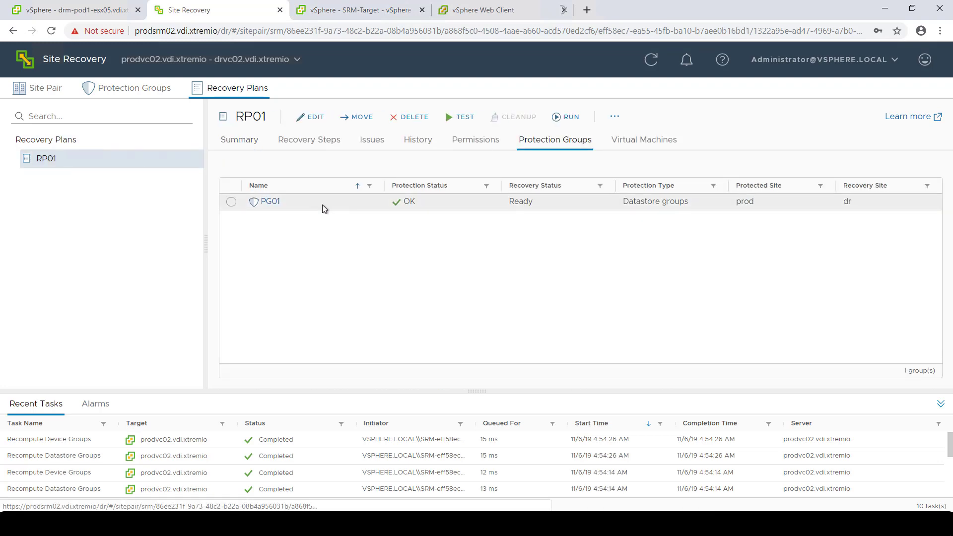
{"action": "left_click", "coordinate": [628, 141]}
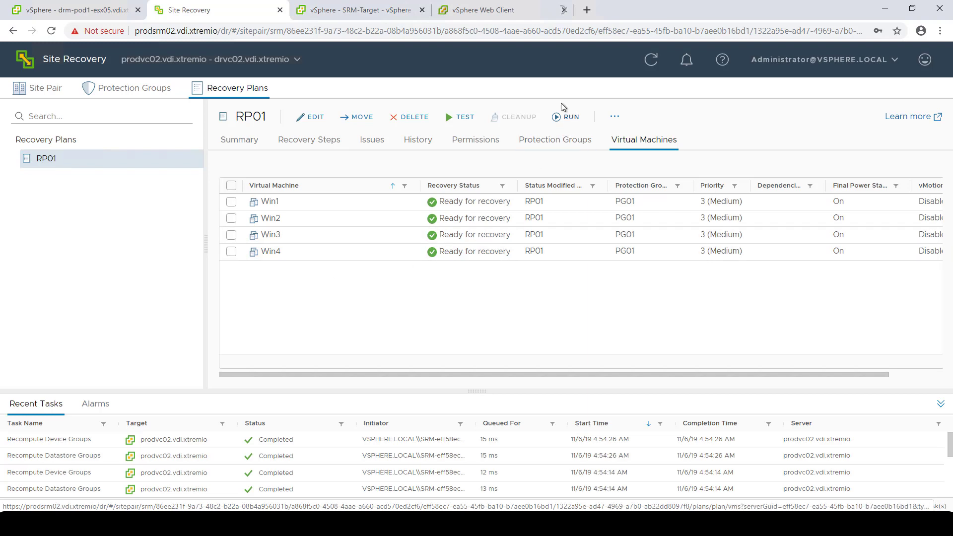
{"action": "left_click", "coordinate": [560, 120]}
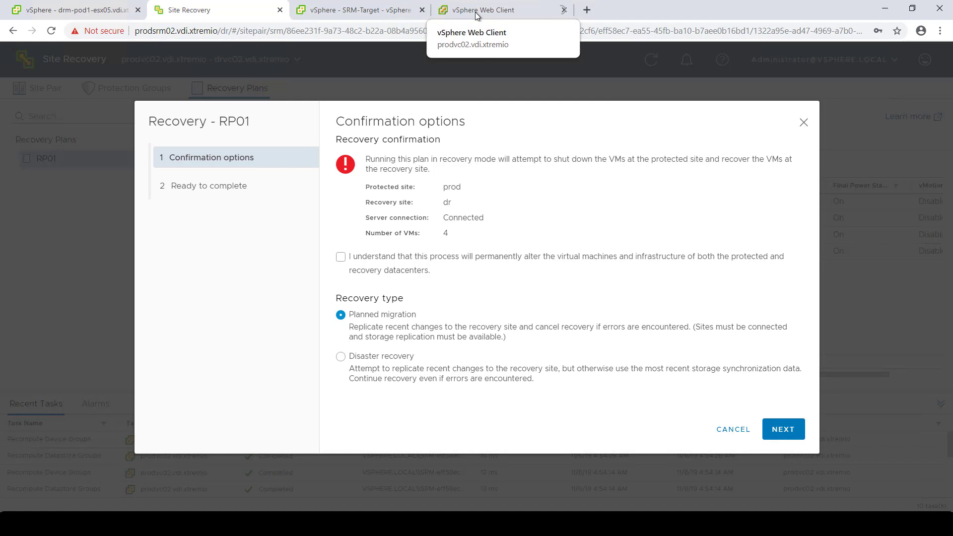
{"action": "left_click", "coordinate": [804, 122]}
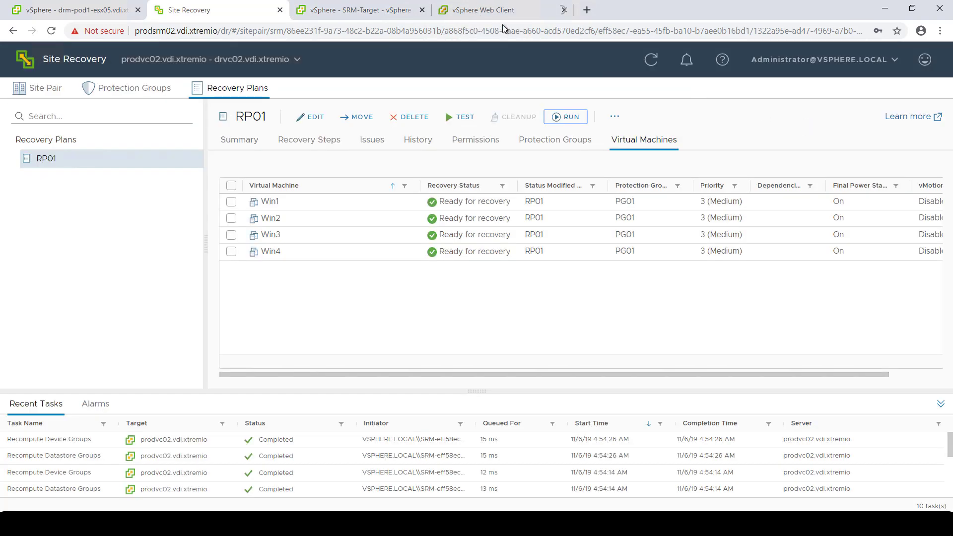
- In the vSphere Web Client, view Win1's EMC VSI XtremIO native replication session details and available recovery points for CG-SRM
{"action": "left_click", "coordinate": [494, 11]}
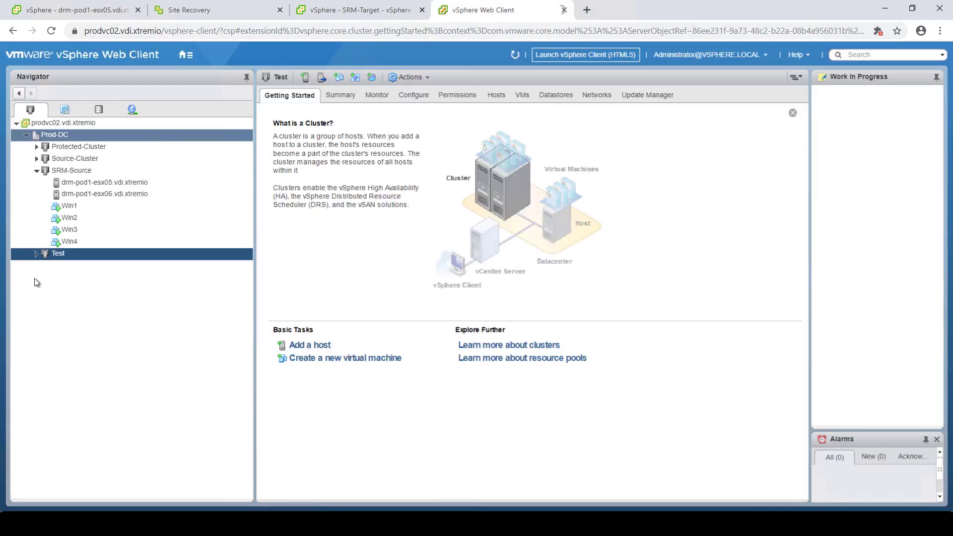
{"action": "left_click", "coordinate": [71, 205]}
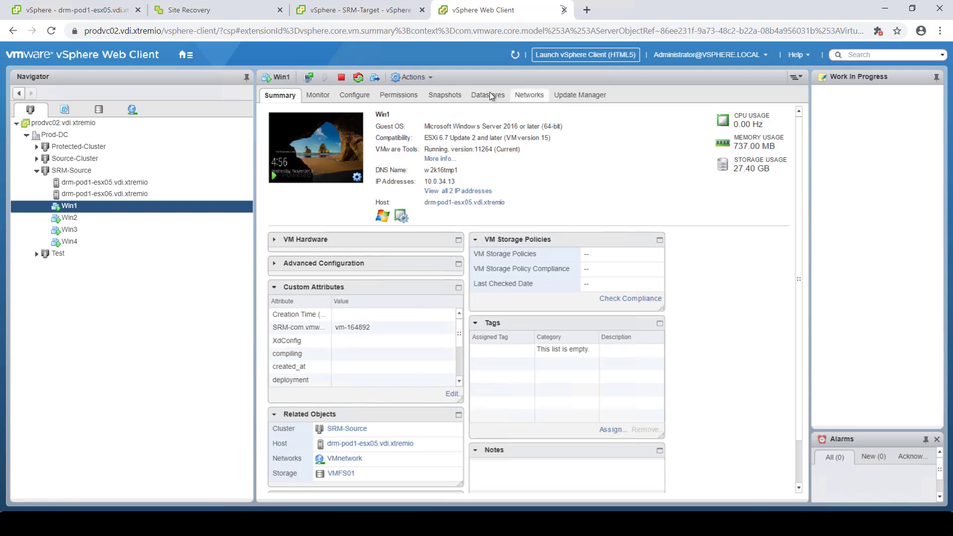
{"action": "left_click", "coordinate": [346, 96]}
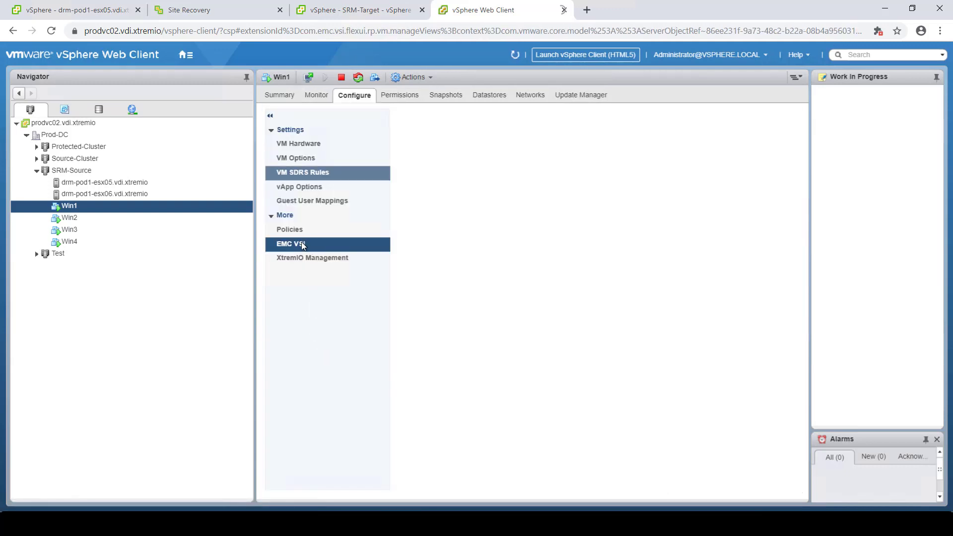
{"action": "left_click", "coordinate": [302, 243]}
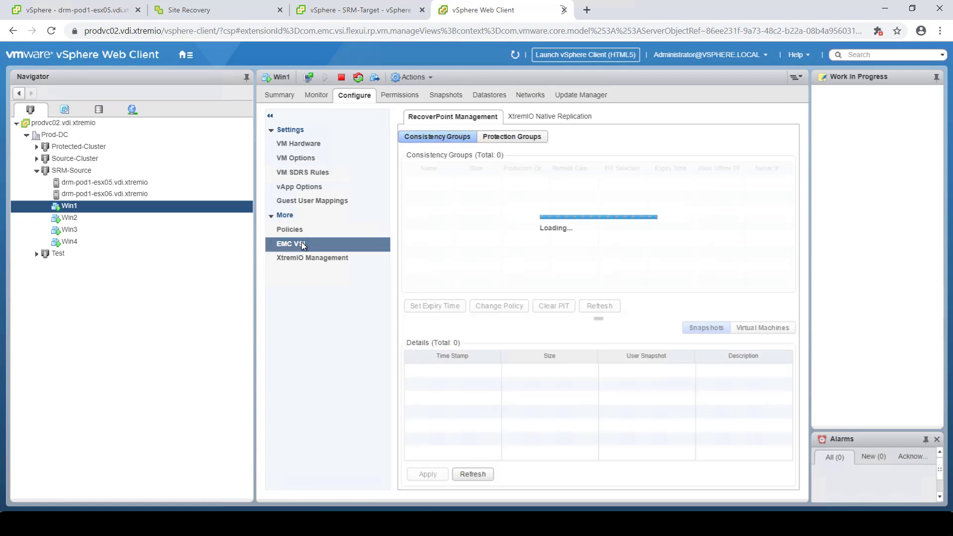
{"action": "left_click", "coordinate": [533, 115]}
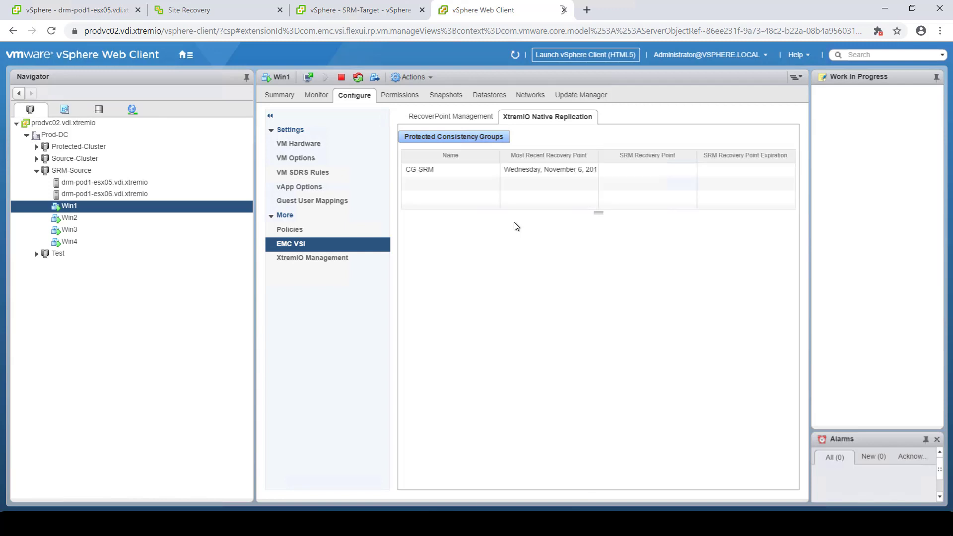
{"action": "left_click", "coordinate": [507, 168]}
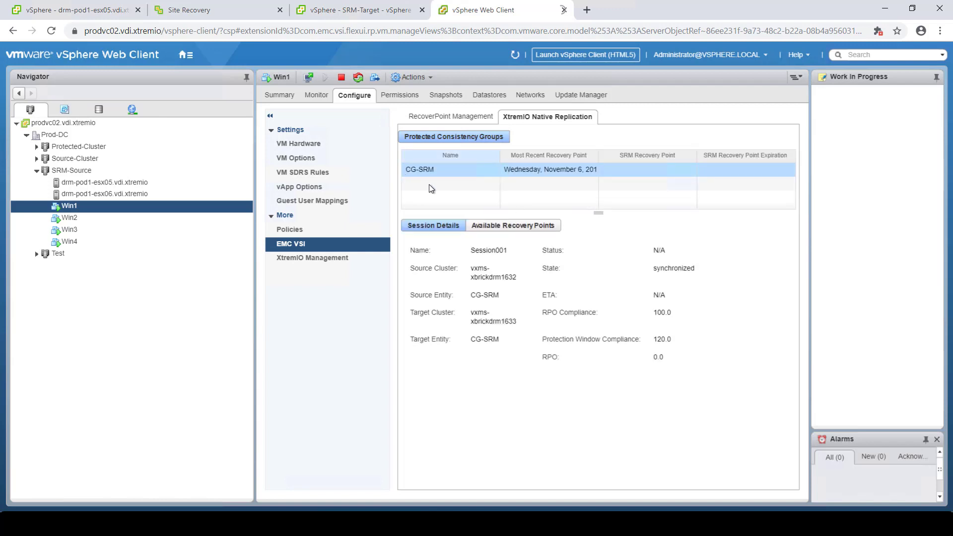
{"action": "left_click", "coordinate": [508, 227]}
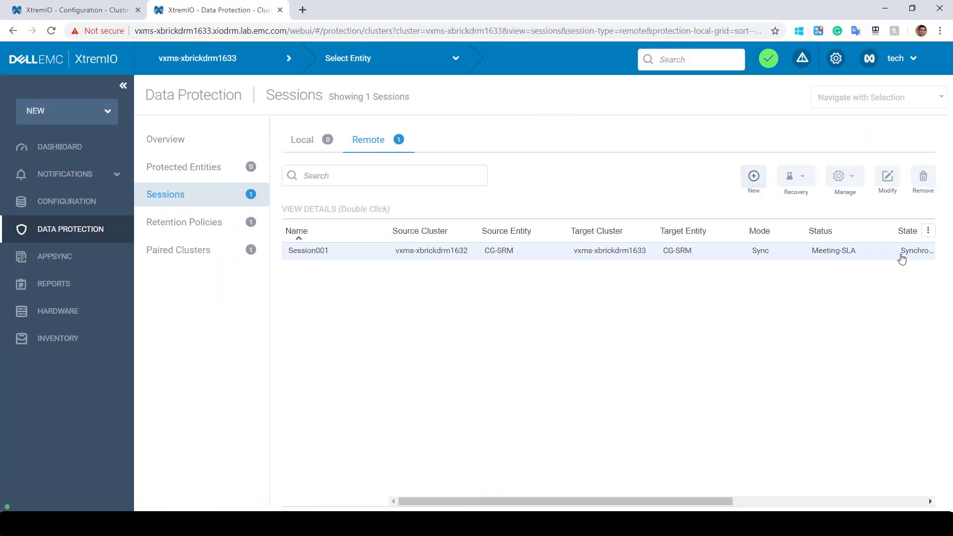
- Bookmark remote session Session001, naming the bookmark with the presenter's first name followed by 001 and leaving retention time unlimited
{"action": "left_click", "coordinate": [864, 254]}
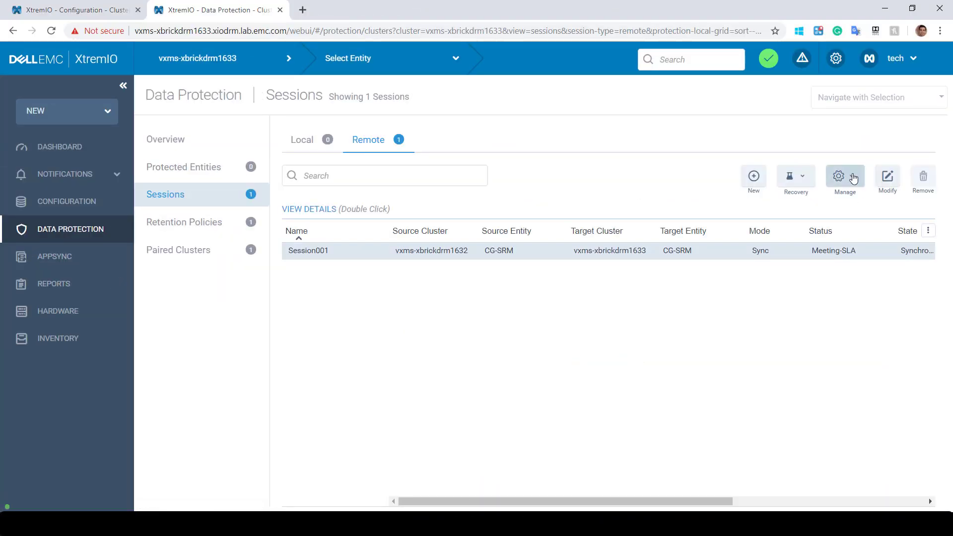
{"action": "left_click", "coordinate": [854, 178]}
{"action": "left_click", "coordinate": [789, 274]}
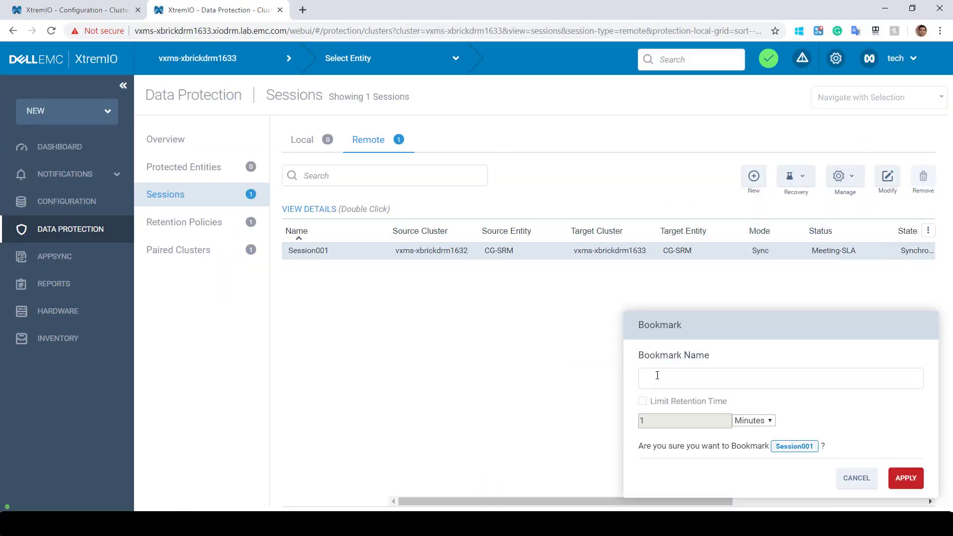
{"action": "type", "text": "Tomer001"}
{"action": "left_click", "coordinate": [906, 478]}
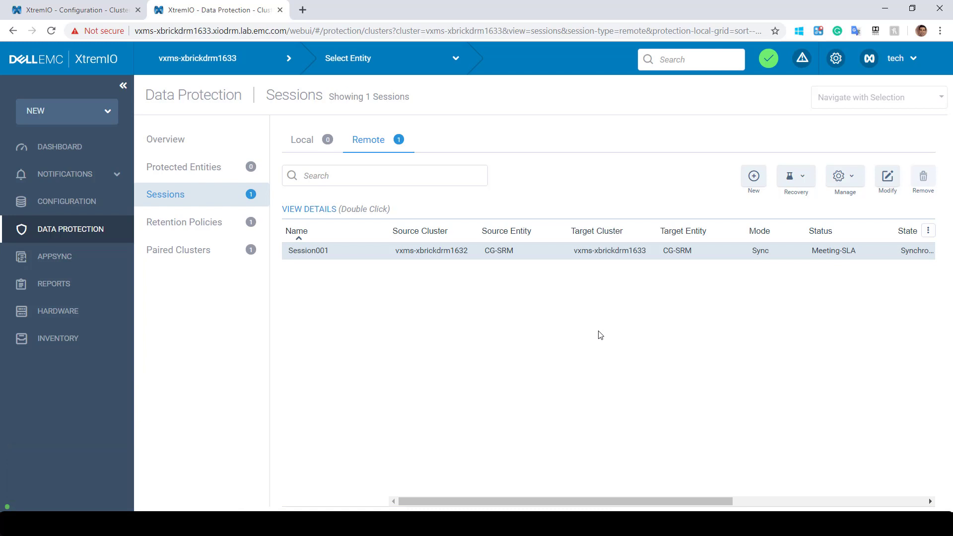
- Switch to the vSphere Web Client, refresh CG-SRM's available recovery points and select the newly bookmarked point
{"action": "left_click", "coordinate": [885, 9]}
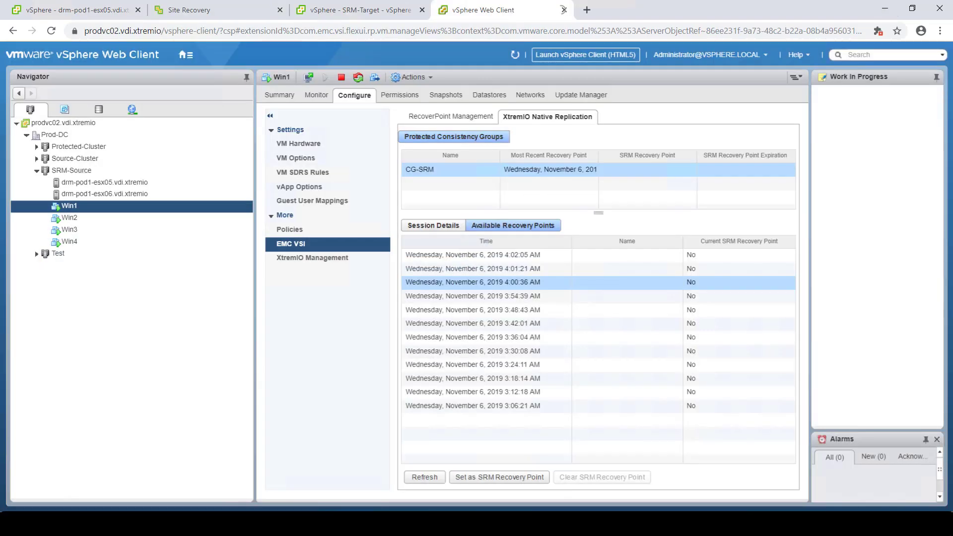
{"action": "left_click", "coordinate": [432, 481]}
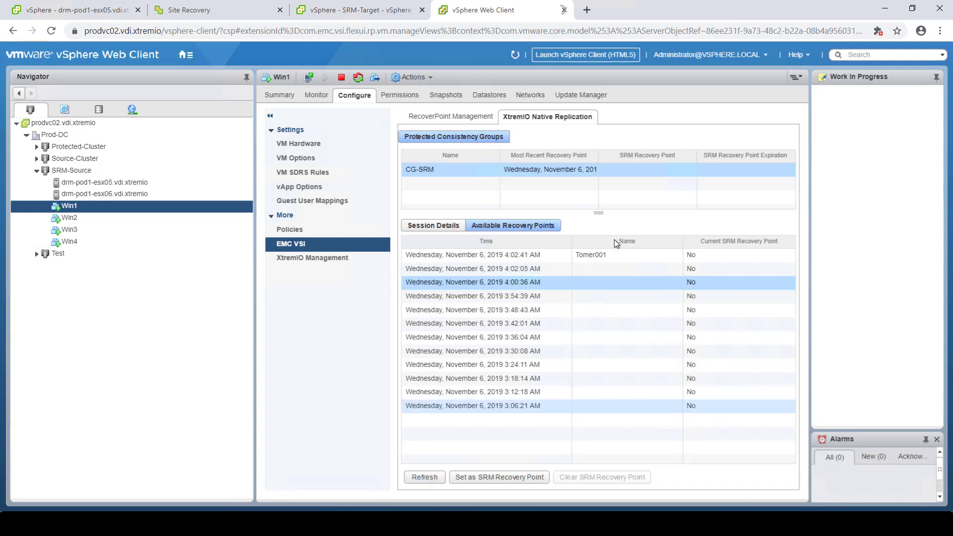
{"action": "left_click", "coordinate": [606, 253]}
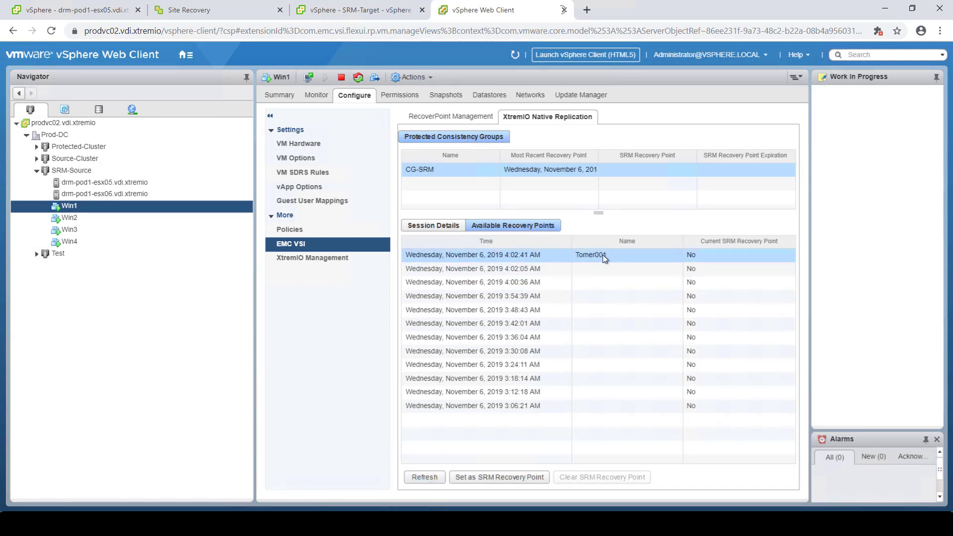
- Set the November 6, 2019 3:36:04 AM point as CG-SRM's SRM recovery point and refresh the recovery point list
{"action": "left_click", "coordinate": [556, 339]}
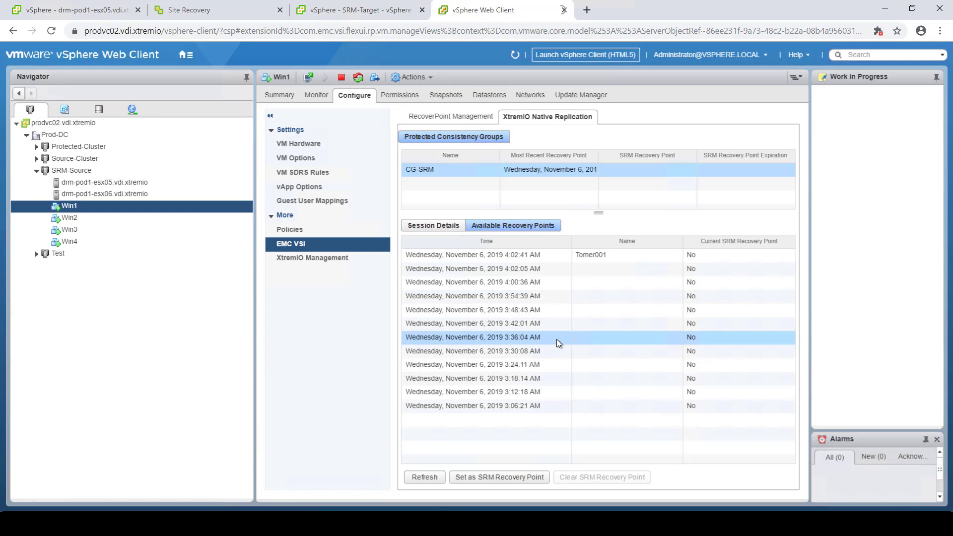
{"action": "left_click", "coordinate": [488, 477]}
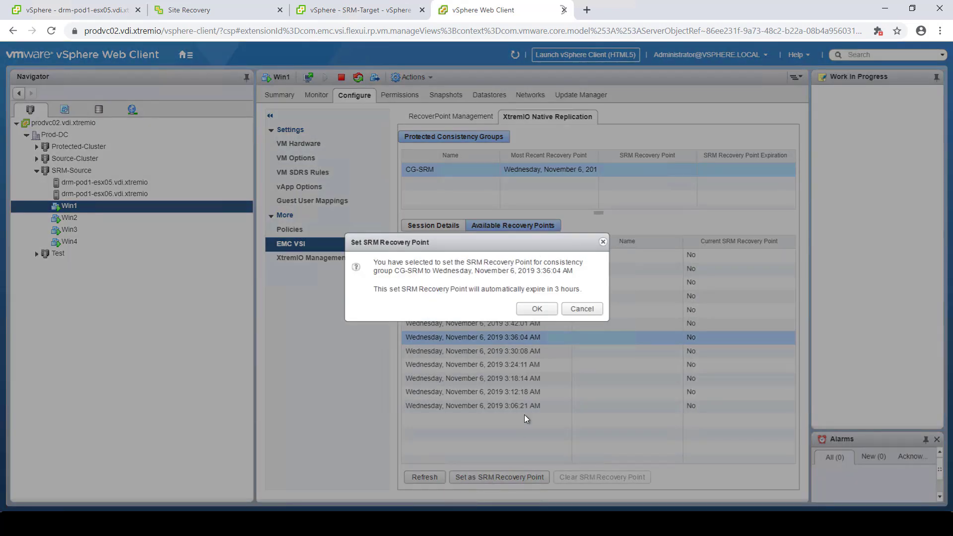
{"action": "left_click", "coordinate": [536, 310]}
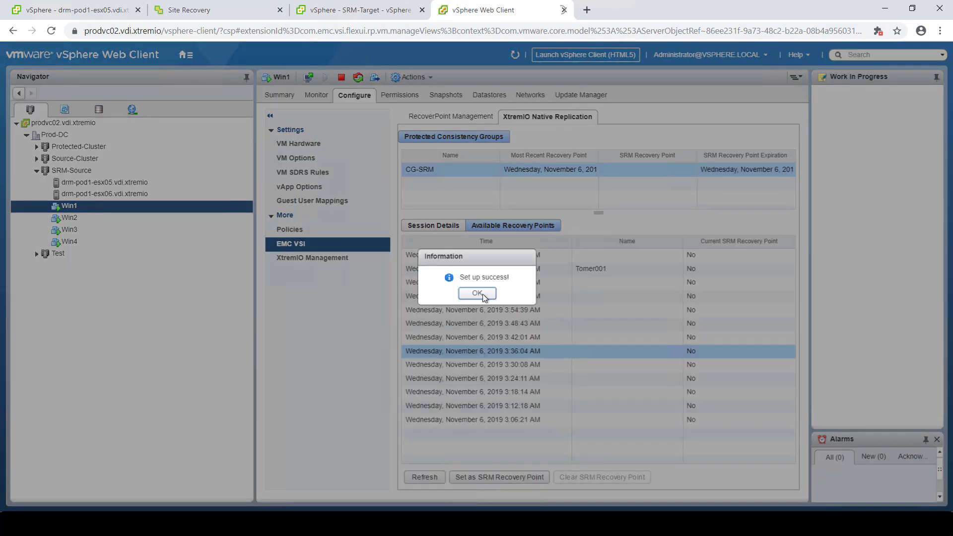
{"action": "left_click", "coordinate": [477, 294]}
{"action": "left_click", "coordinate": [431, 477]}
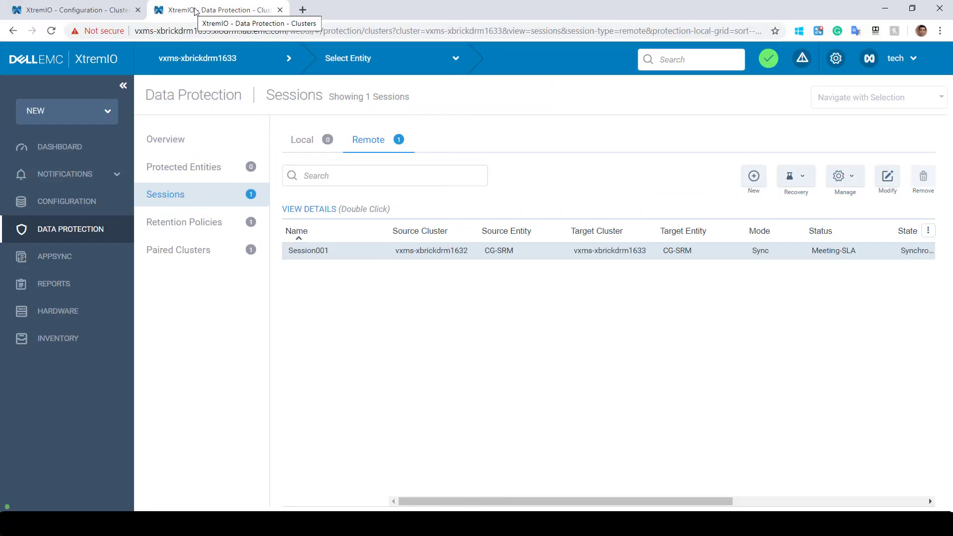
- In XtremIO, widen the snapshot set names on cluster vxms-xbrickdrm1633 and inspect the VSI-created snapshot set
{"action": "left_click", "coordinate": [81, 202]}
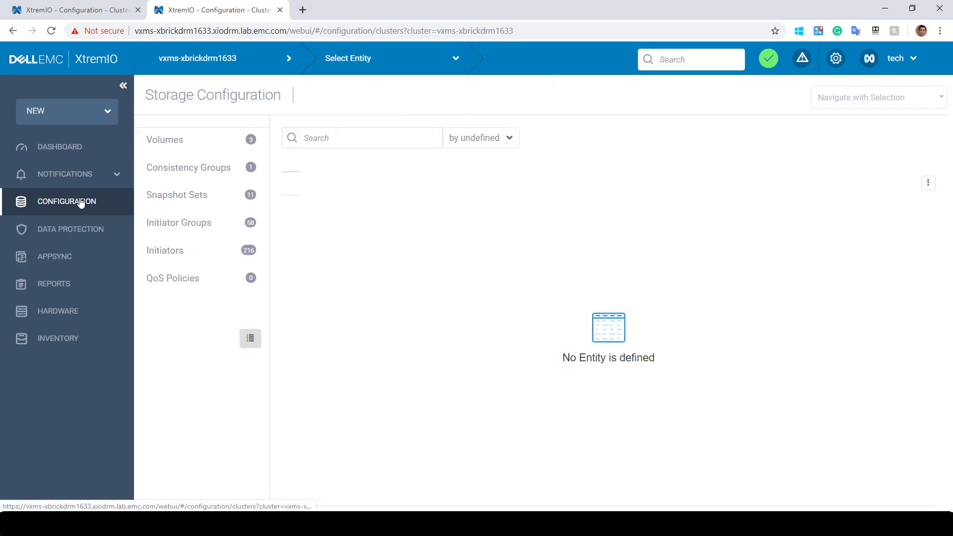
{"action": "left_click", "coordinate": [186, 197]}
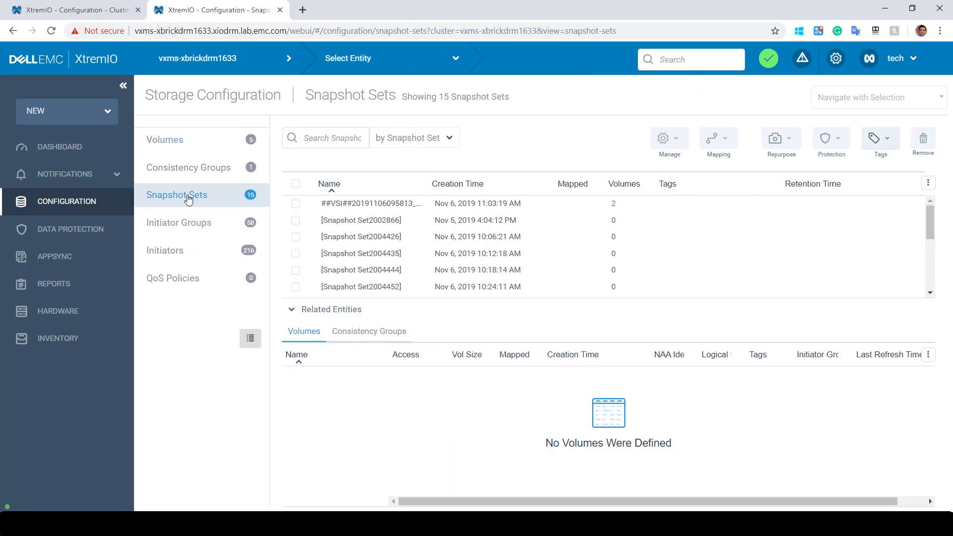
{"action": "left_click_drag", "start_coordinate": [429, 188], "coordinate": [502, 186]}
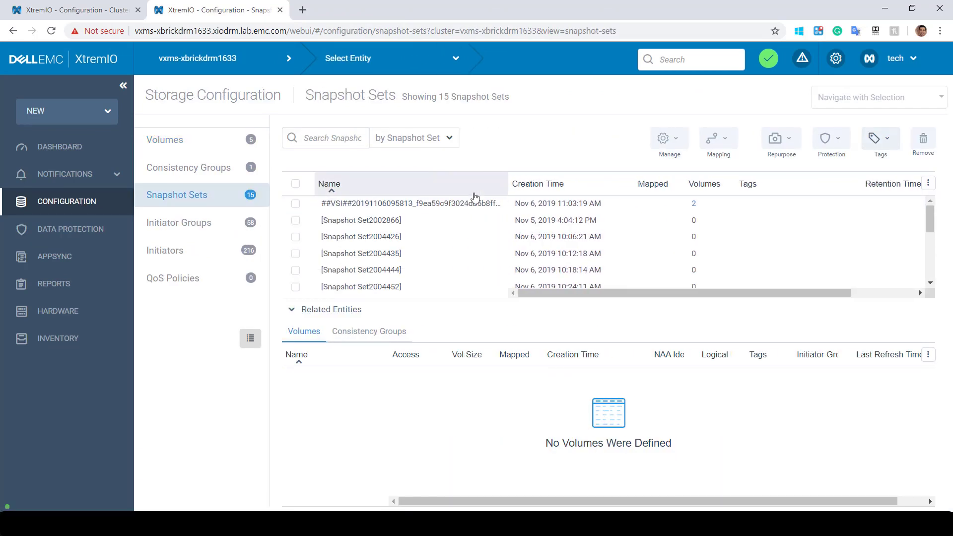
{"action": "left_click", "coordinate": [389, 204]}
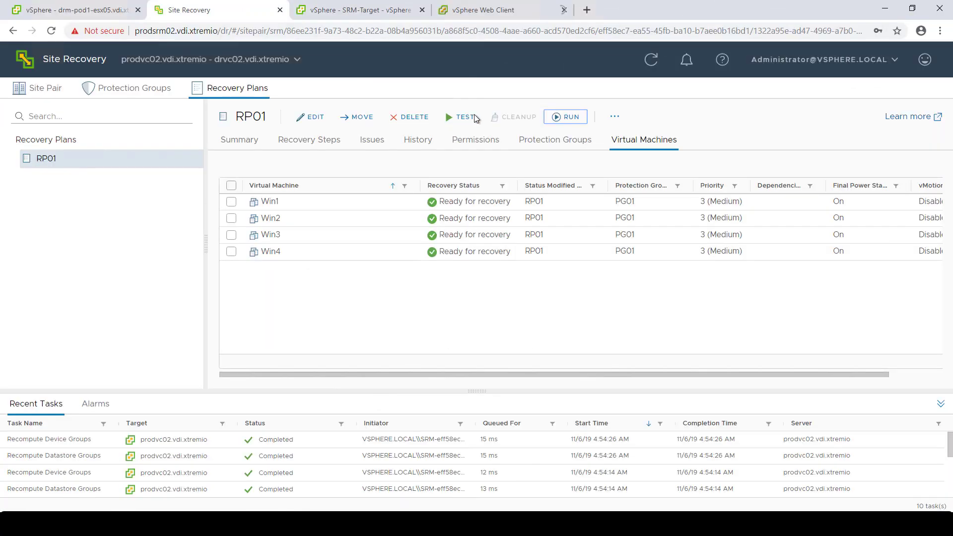
- In Site Recovery, run recovery plan RP01 as a planned migration, accept the confirmation and follow its recovery steps
{"action": "left_click", "coordinate": [566, 117]}
{"action": "left_click", "coordinate": [340, 256]}
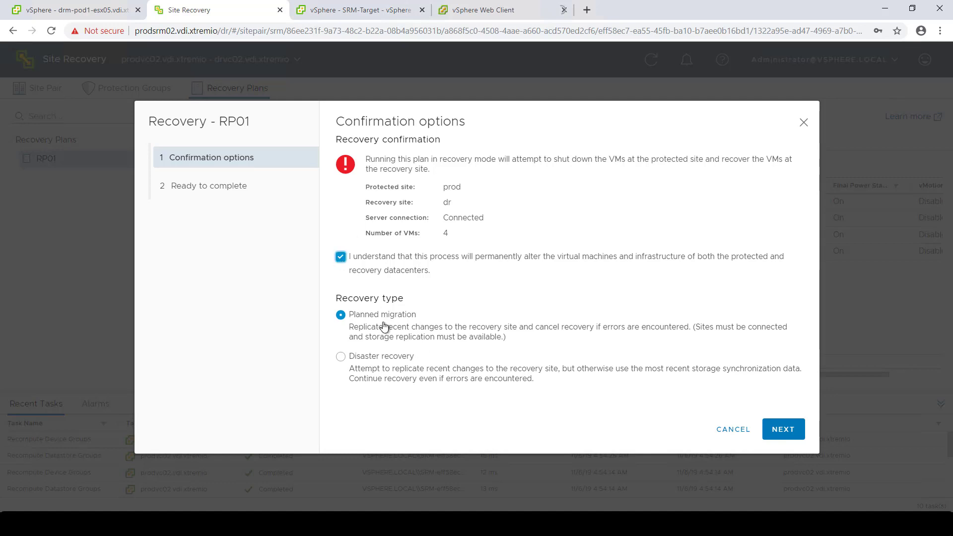
{"action": "left_click", "coordinate": [777, 429]}
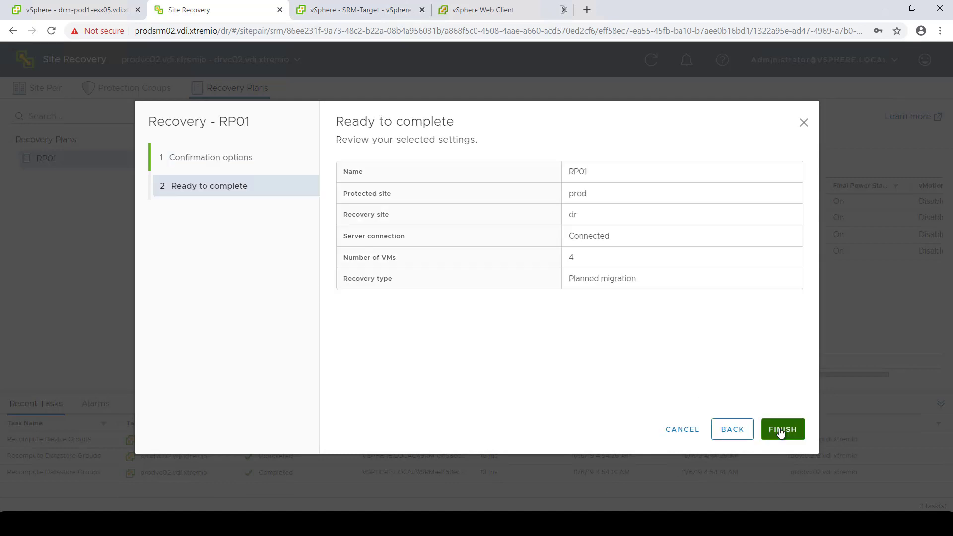
{"action": "left_click", "coordinate": [781, 428]}
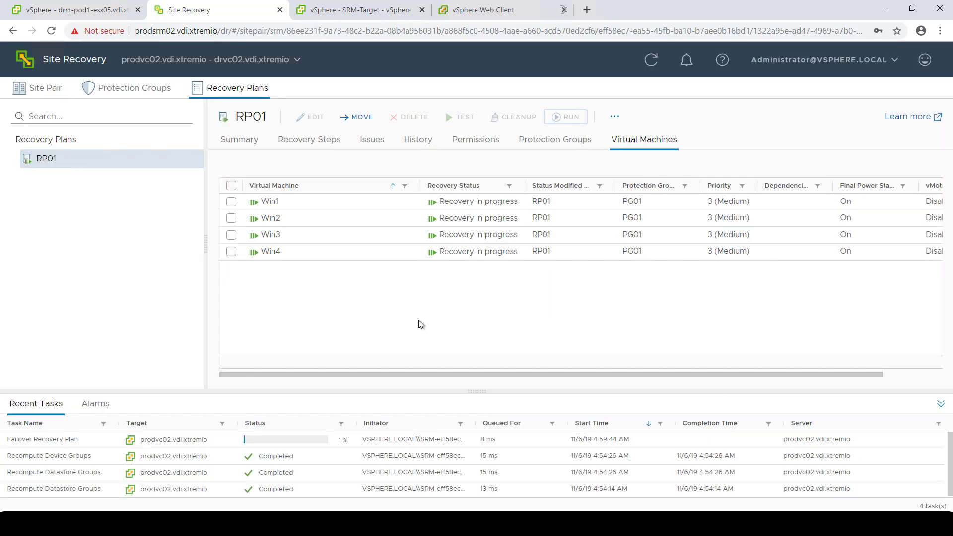
{"action": "left_click", "coordinate": [311, 140]}
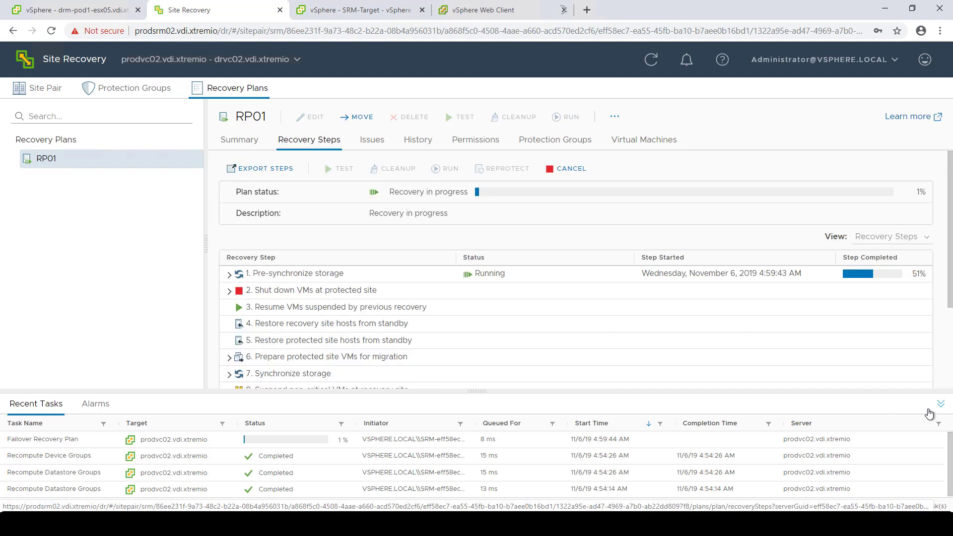
{"action": "scroll", "coordinate": [239, 224], "scroll_direction": "down", "scroll_amount": 2}
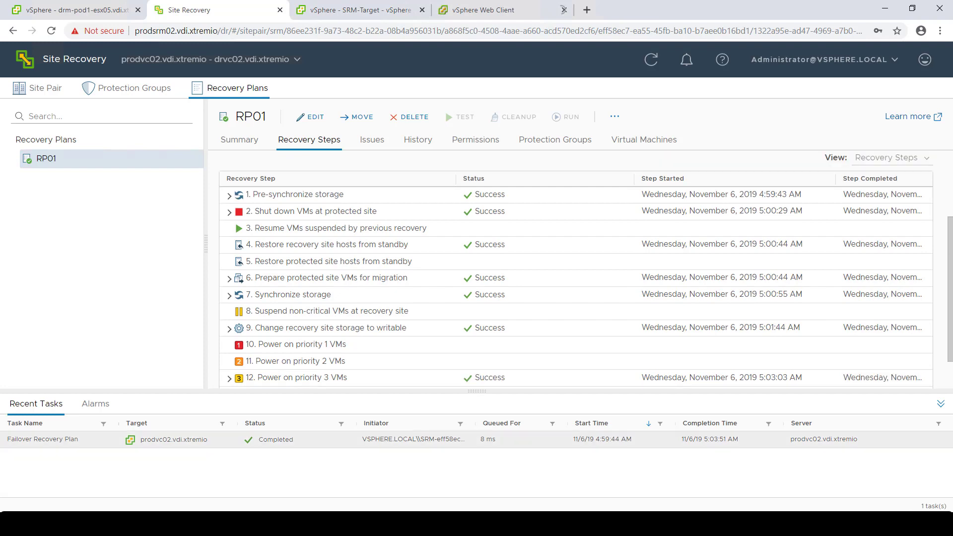
- In the recovery site's vSphere Client, view Win1's summary under SRM-Target and launch its remote console
{"action": "left_click", "coordinate": [328, 10]}
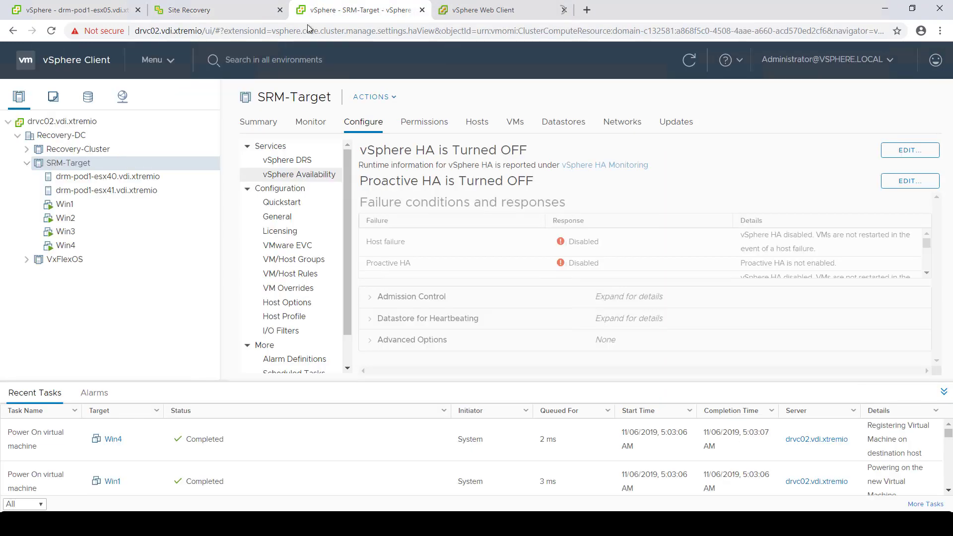
{"action": "left_click", "coordinate": [60, 207]}
{"action": "left_click", "coordinate": [285, 233]}
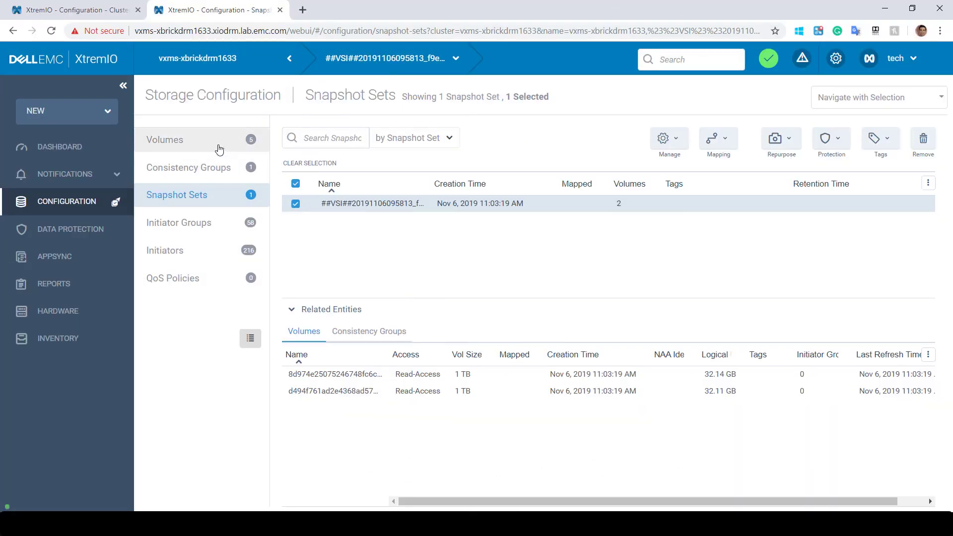
- In XtremIO, examine the volumes on vxms-xbrickdrm1633 and the details of remote session Session001
{"action": "left_click", "coordinate": [219, 150]}
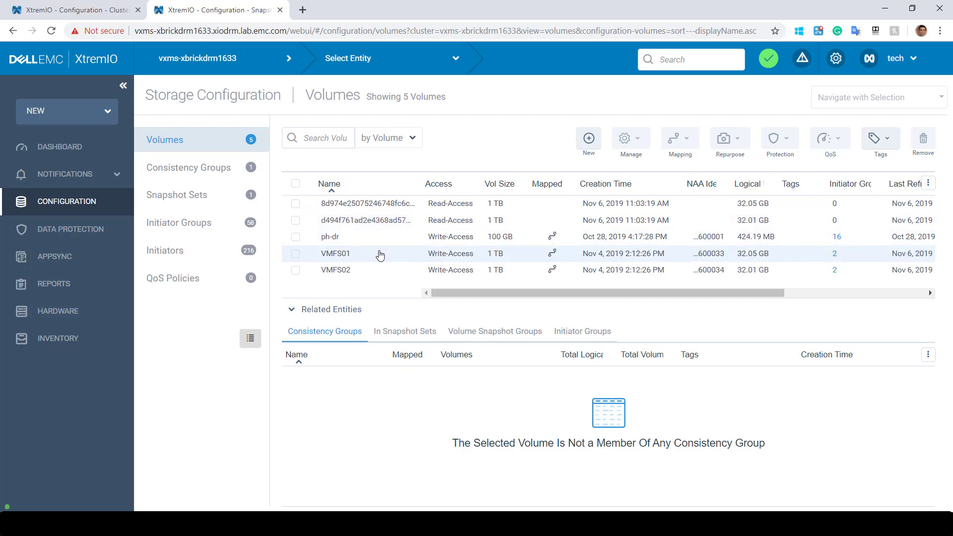
{"action": "left_click", "coordinate": [436, 270]}
{"action": "left_click", "coordinate": [52, 237]}
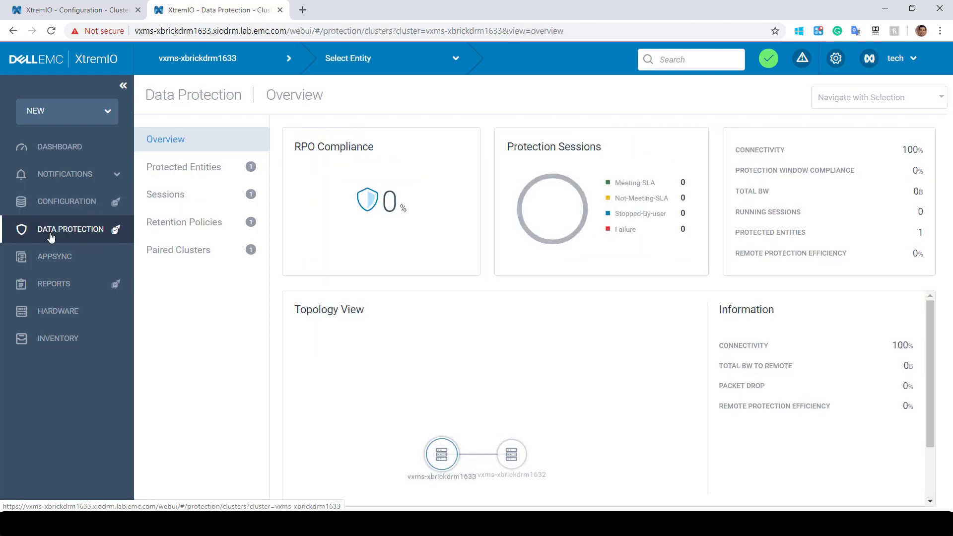
{"action": "left_click", "coordinate": [182, 207]}
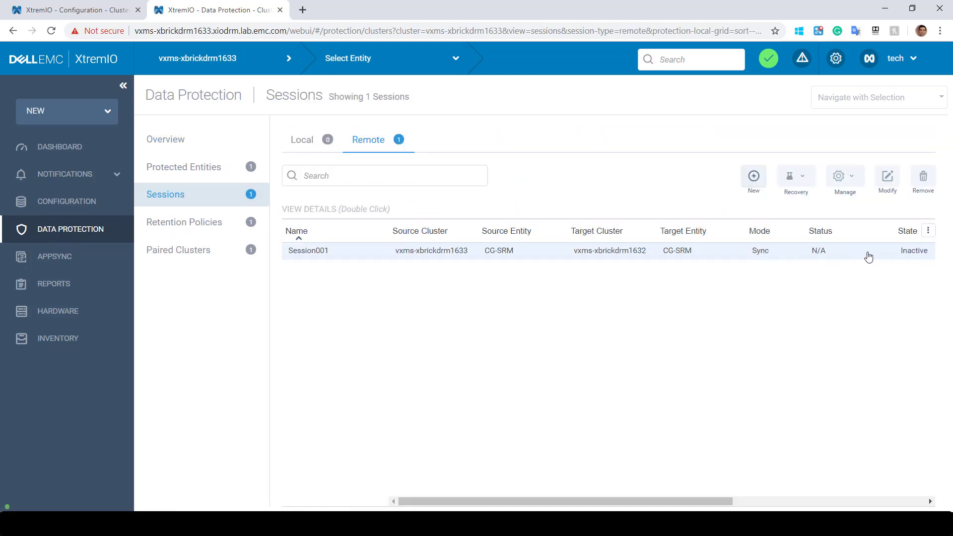
{"action": "double_click", "coordinate": [914, 256]}
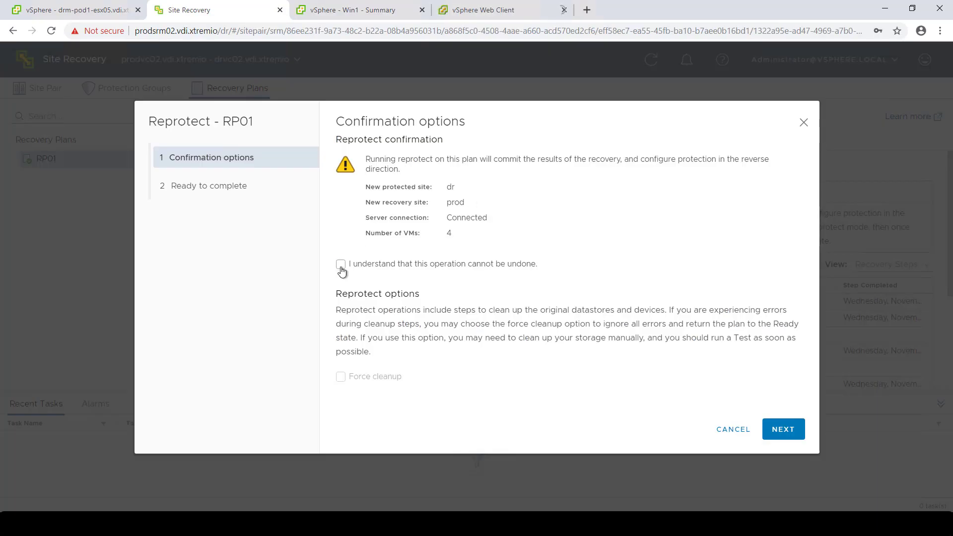
- Reprotect recovery plan RP01 without force cleanup, acknowledging that it cannot be undone, and review the plan's steps
{"action": "left_click", "coordinate": [340, 264]}
{"action": "left_click", "coordinate": [786, 432]}
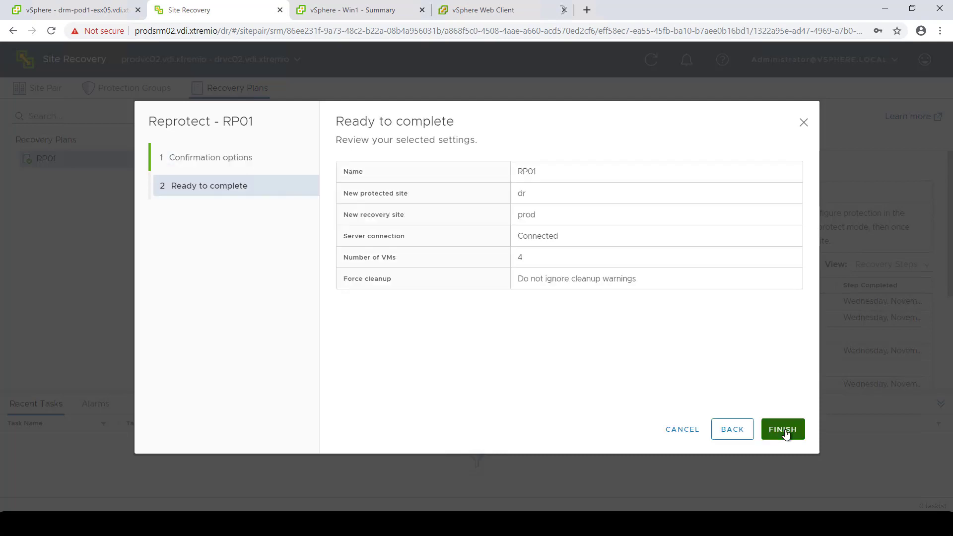
{"action": "left_click", "coordinate": [784, 431]}
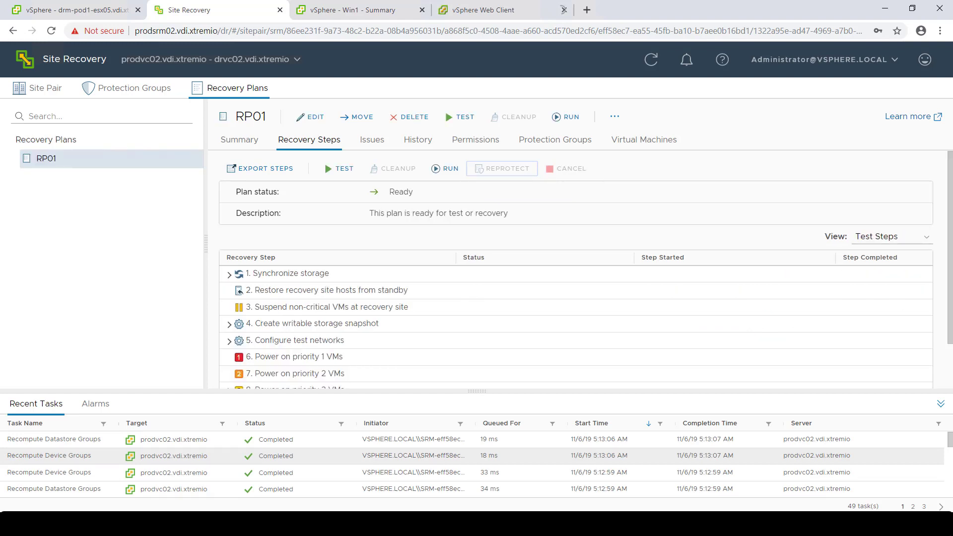
{"action": "scroll", "coordinate": [522, 289], "scroll_direction": "down", "scroll_amount": 2}
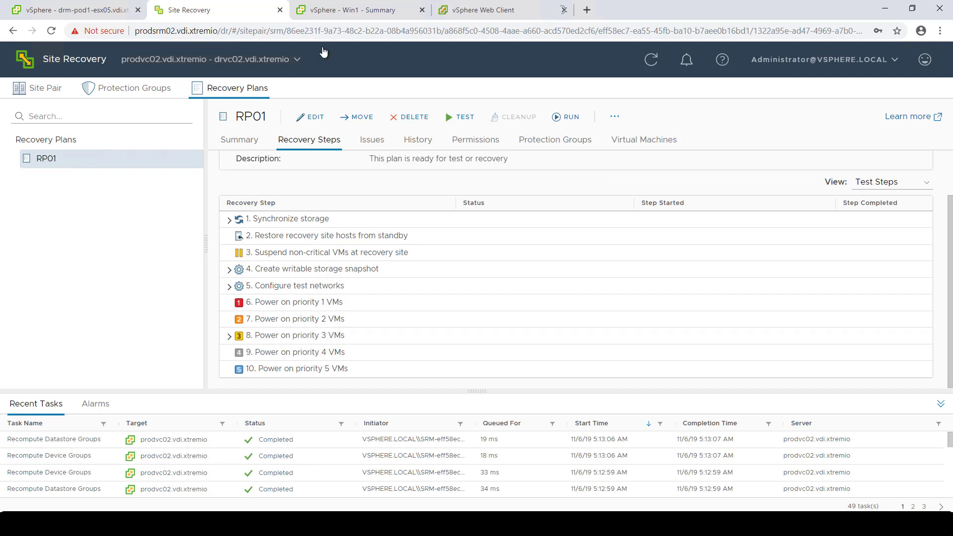
- Check the replication direction of the devices in the vxms-xbrickdrm1632 and vxms-xbrickdrm1633 array pair
{"action": "left_click", "coordinate": [50, 89]}
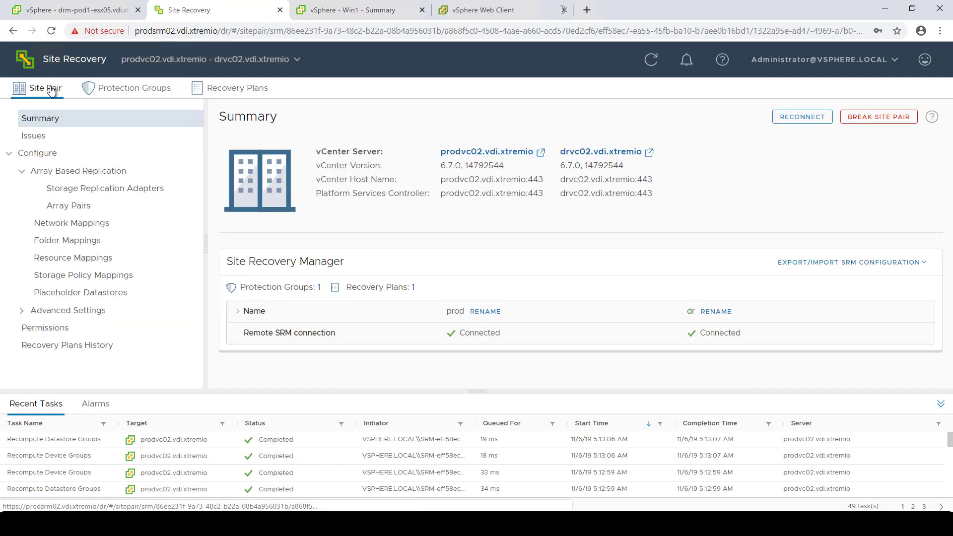
{"action": "left_click", "coordinate": [67, 213]}
{"action": "left_click", "coordinate": [232, 170]}
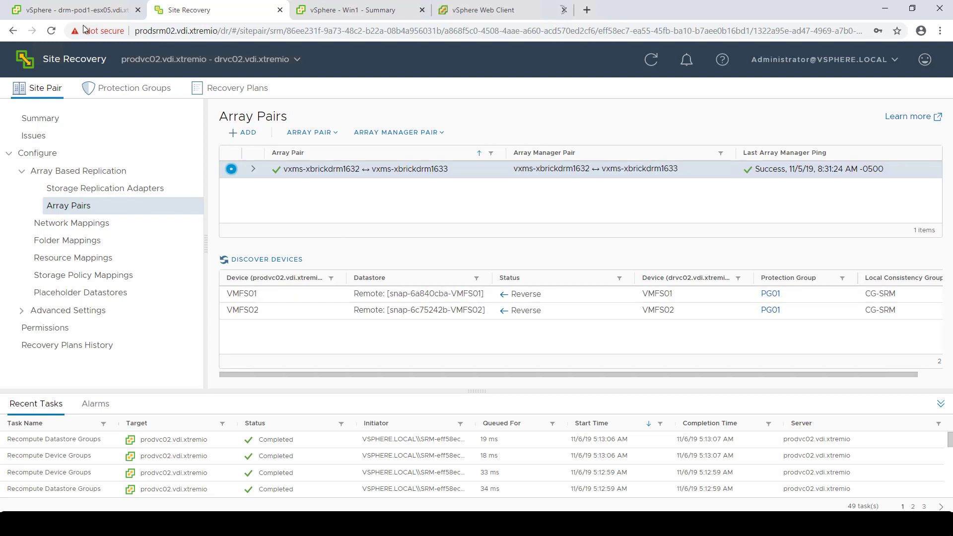
- Compare the Win1 to Win4 virtual machines in the production and recovery site vCenter inventories
{"action": "left_click", "coordinate": [73, 11]}
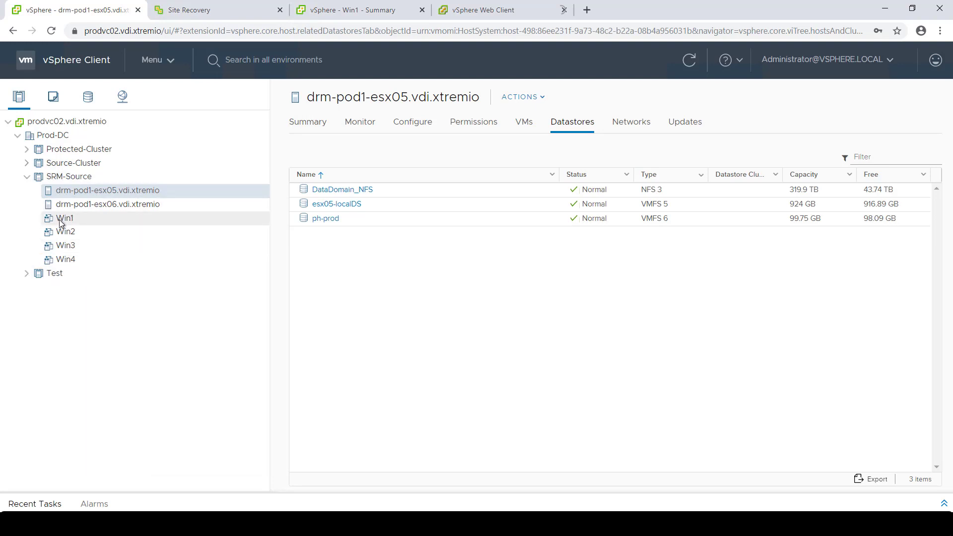
{"action": "left_click", "coordinate": [306, 15]}
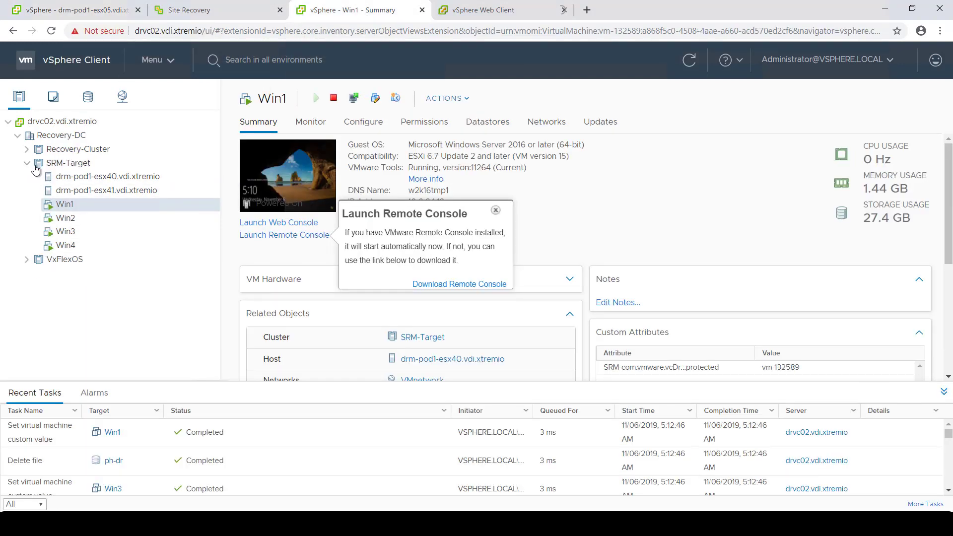